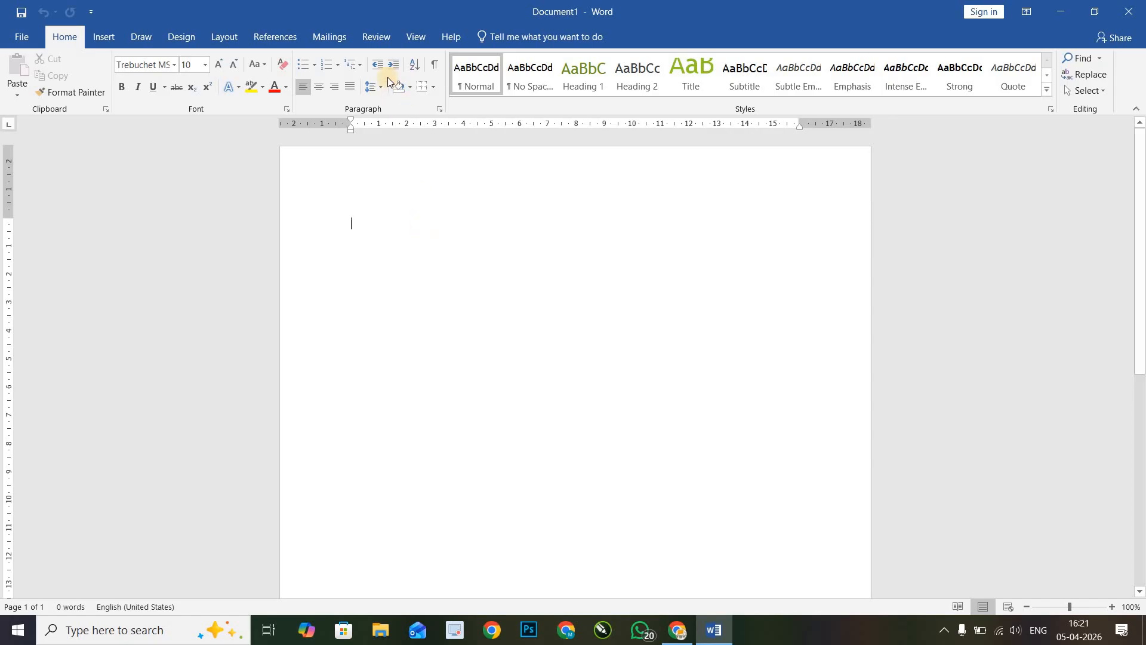
Start a comparison of two document versions with original file.docx as the original document.
{"action": "left_click", "coordinate": [373, 38]}
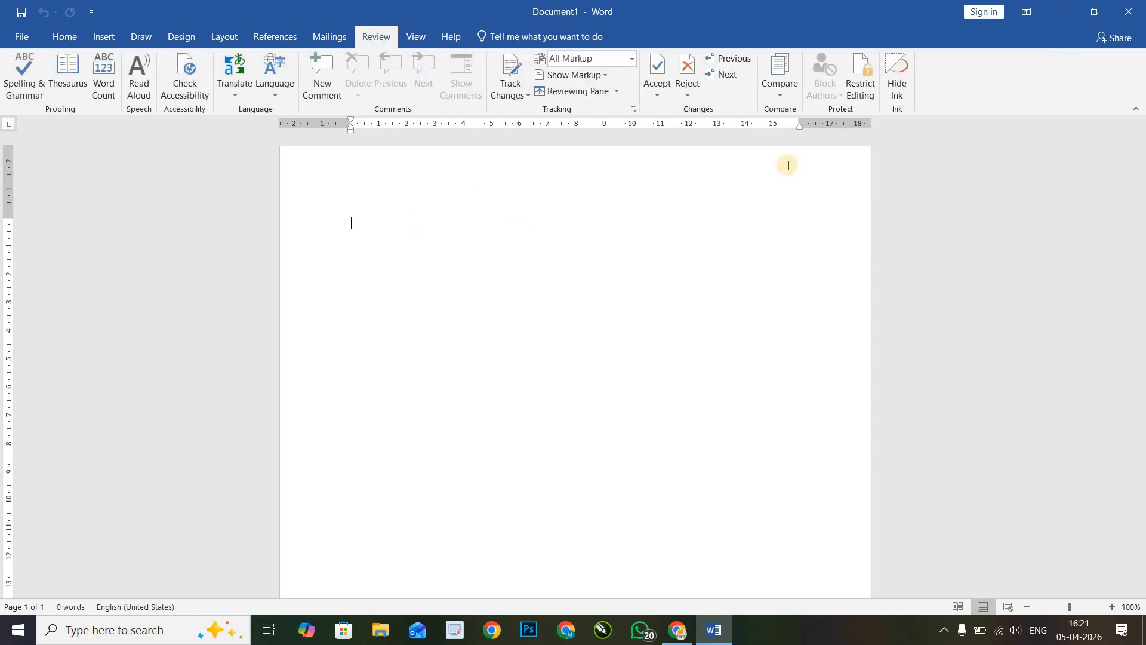
{"action": "left_click", "coordinate": [790, 92]}
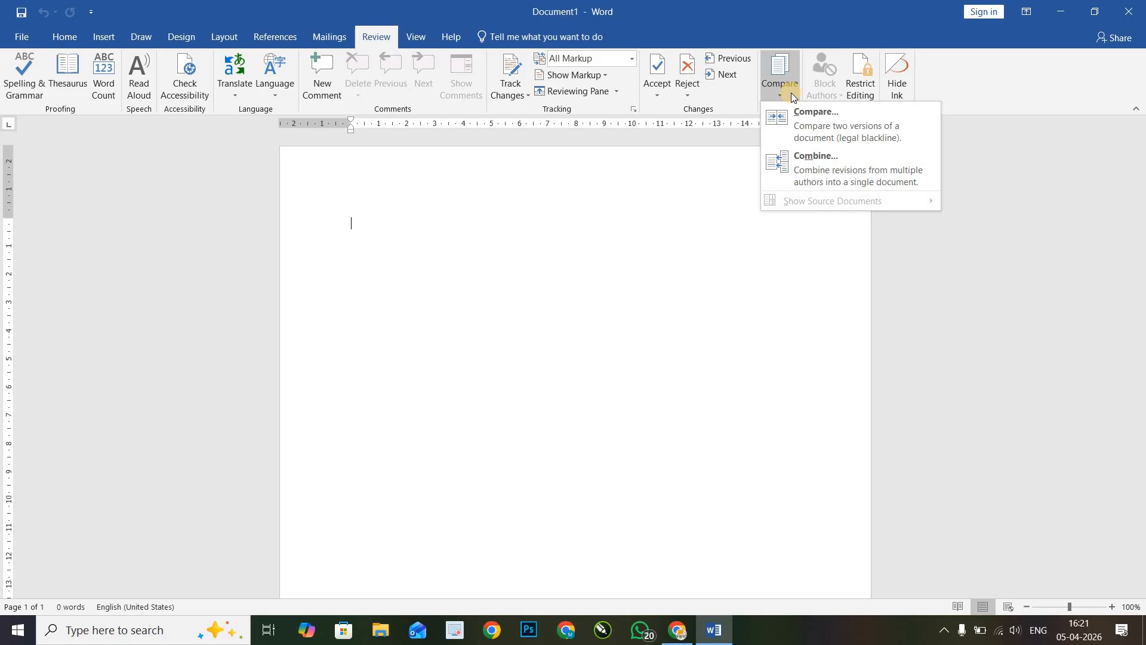
{"action": "left_click", "coordinate": [810, 132]}
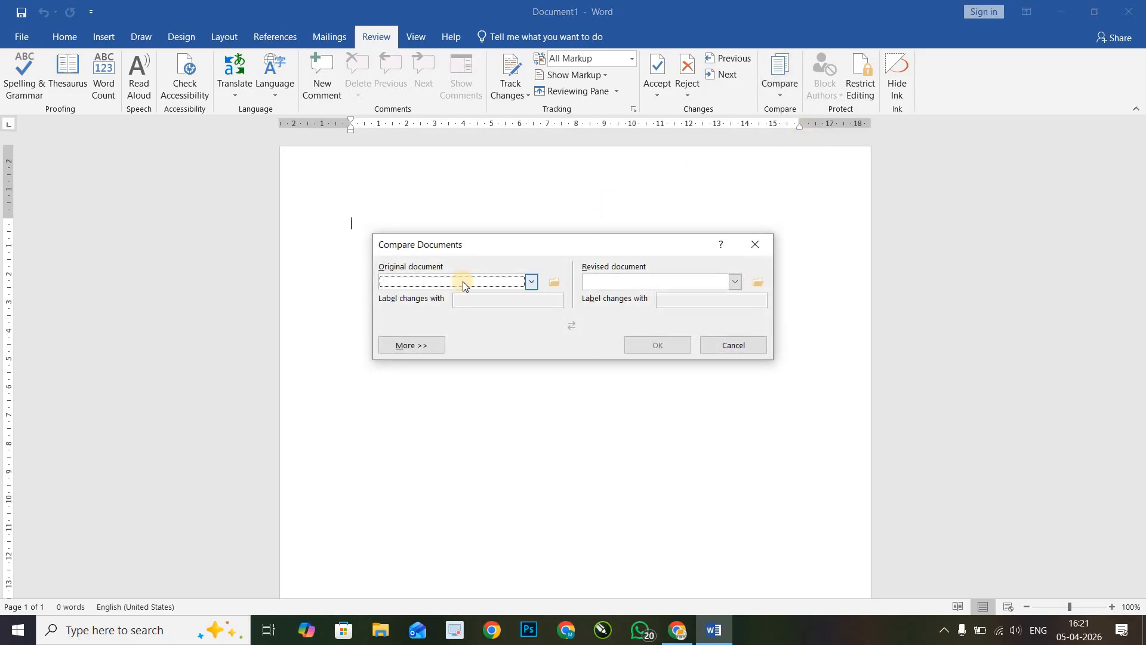
{"action": "left_click", "coordinate": [463, 282]}
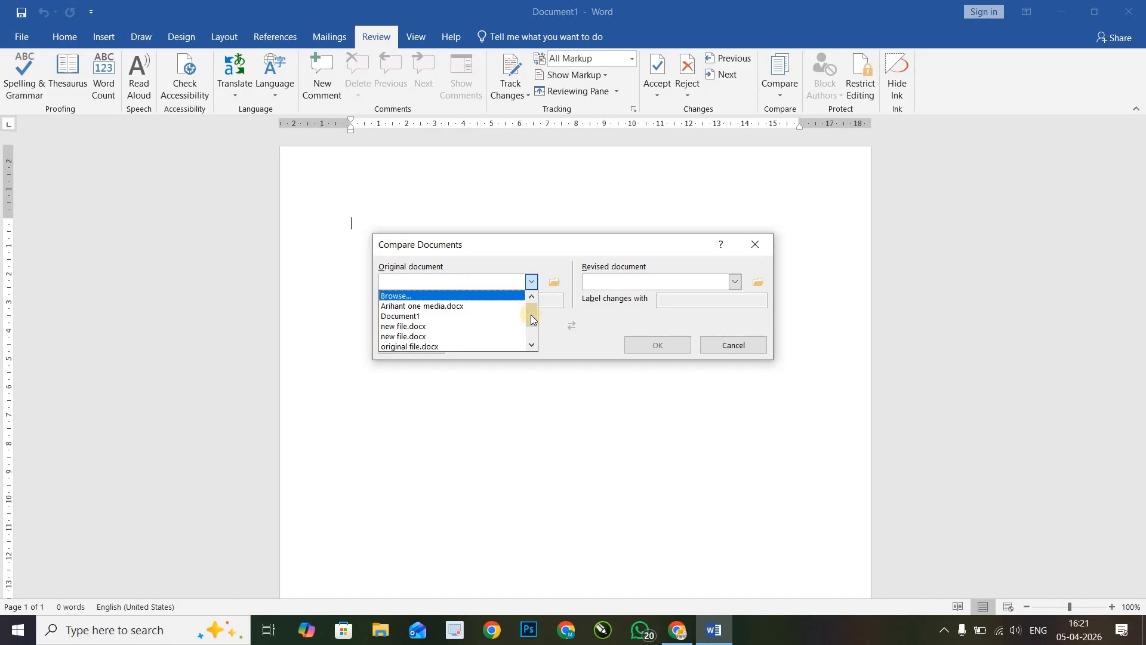
{"action": "scroll", "coordinate": [441, 320], "scroll_direction": "down", "scroll_amount": 1}
{"action": "left_click", "coordinate": [442, 317]}
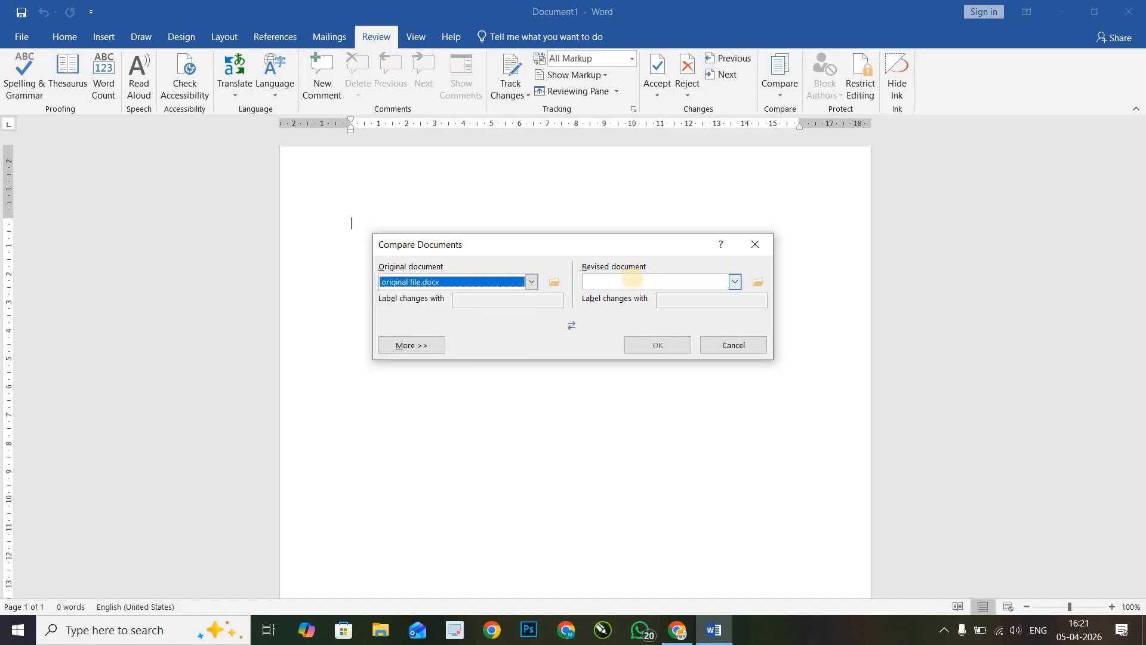
Choose Updated file.docx as the revised document, run the comparison and maximize the result window.
{"action": "left_click", "coordinate": [634, 281]}
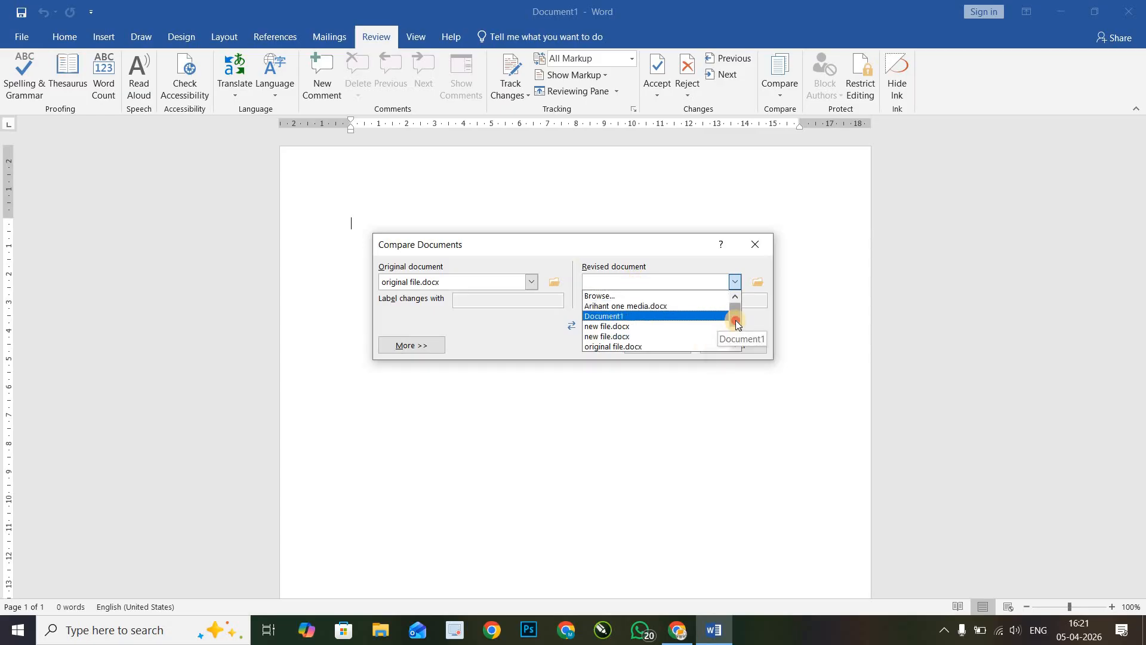
{"action": "scroll", "coordinate": [735, 323], "scroll_direction": "down", "scroll_amount": 1}
{"action": "left_click", "coordinate": [641, 347]}
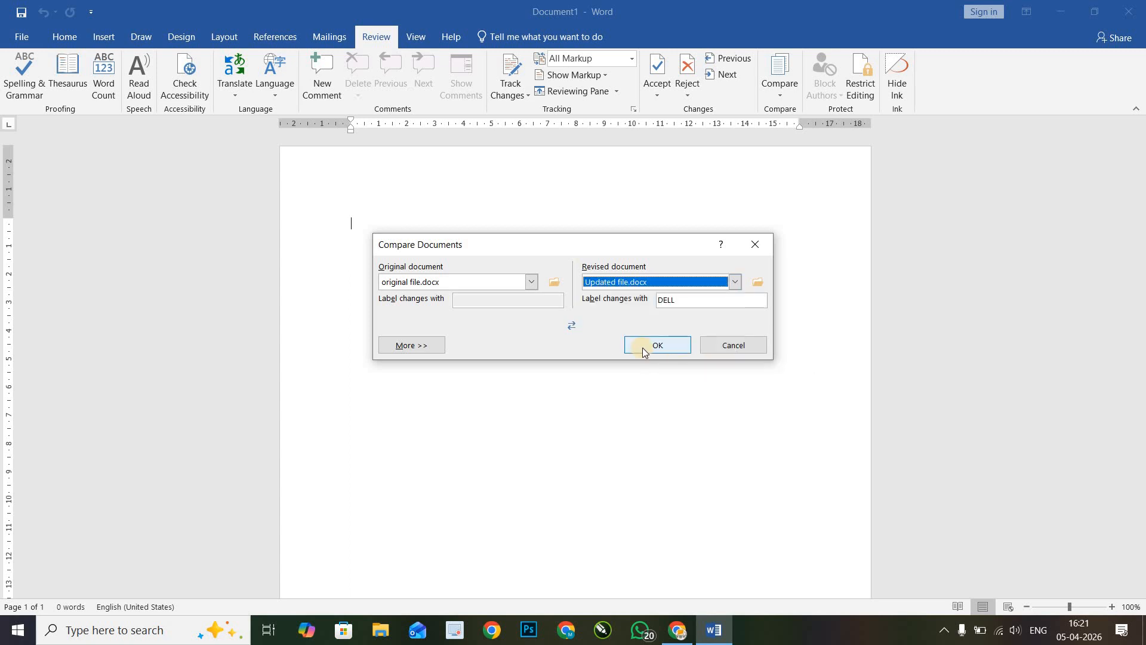
{"action": "left_click", "coordinate": [642, 346]}
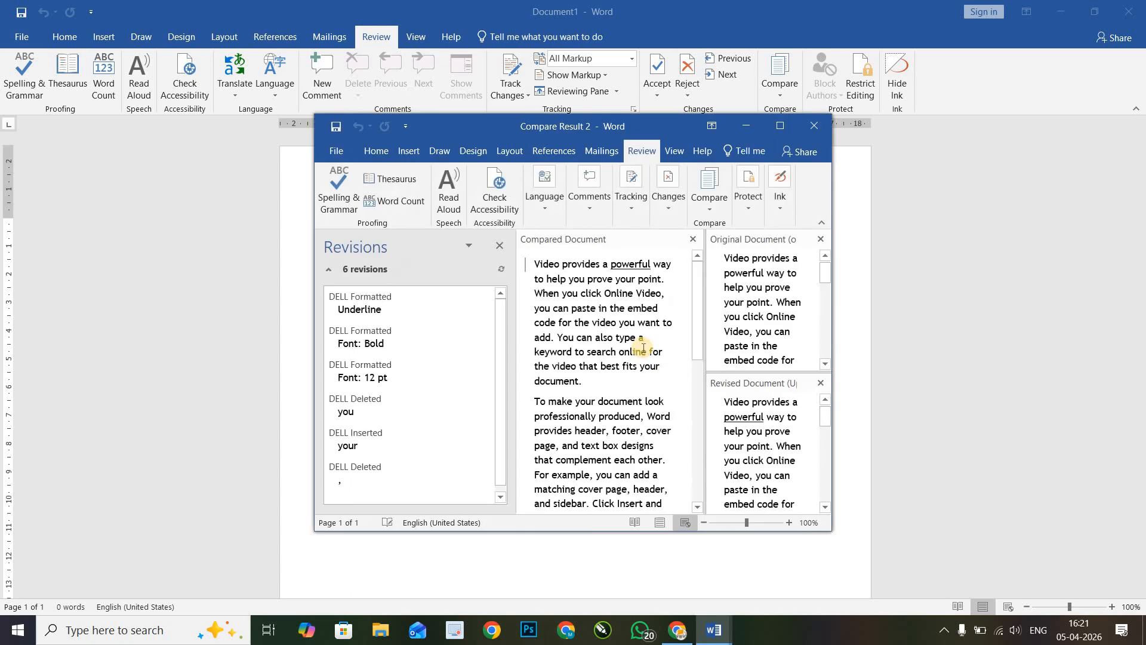
{"action": "left_click", "coordinate": [780, 126]}
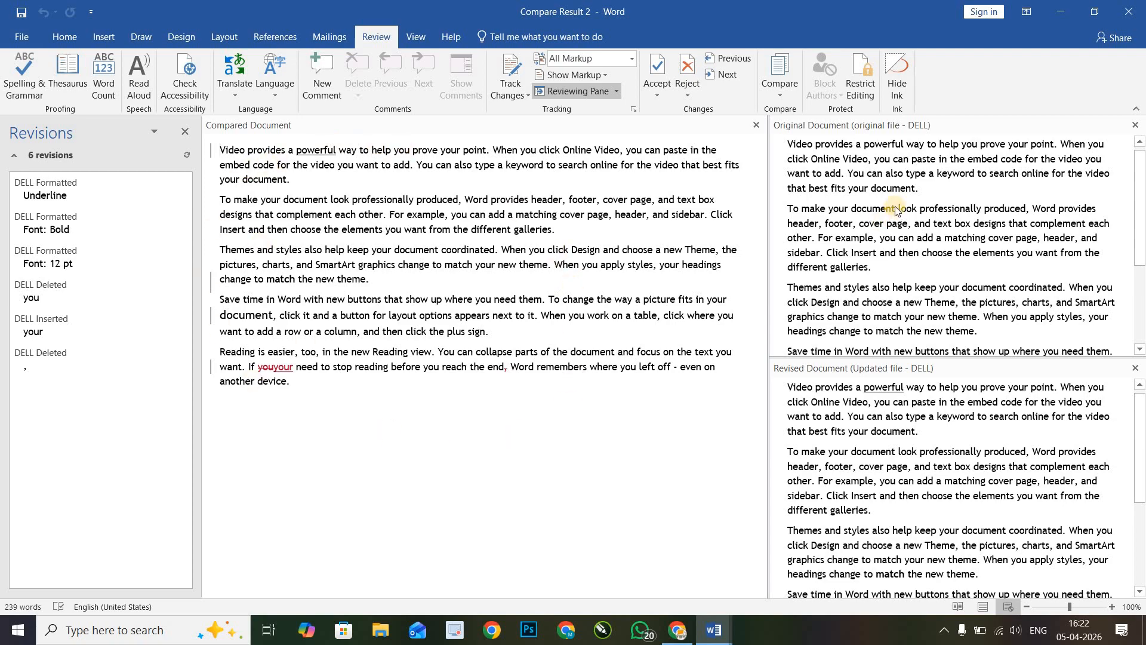
View the compared document's changes in Simple Markup, and return the display to All Markup.
{"action": "scroll", "coordinate": [886, 137], "scroll_direction": "up", "scroll_amount": 1}
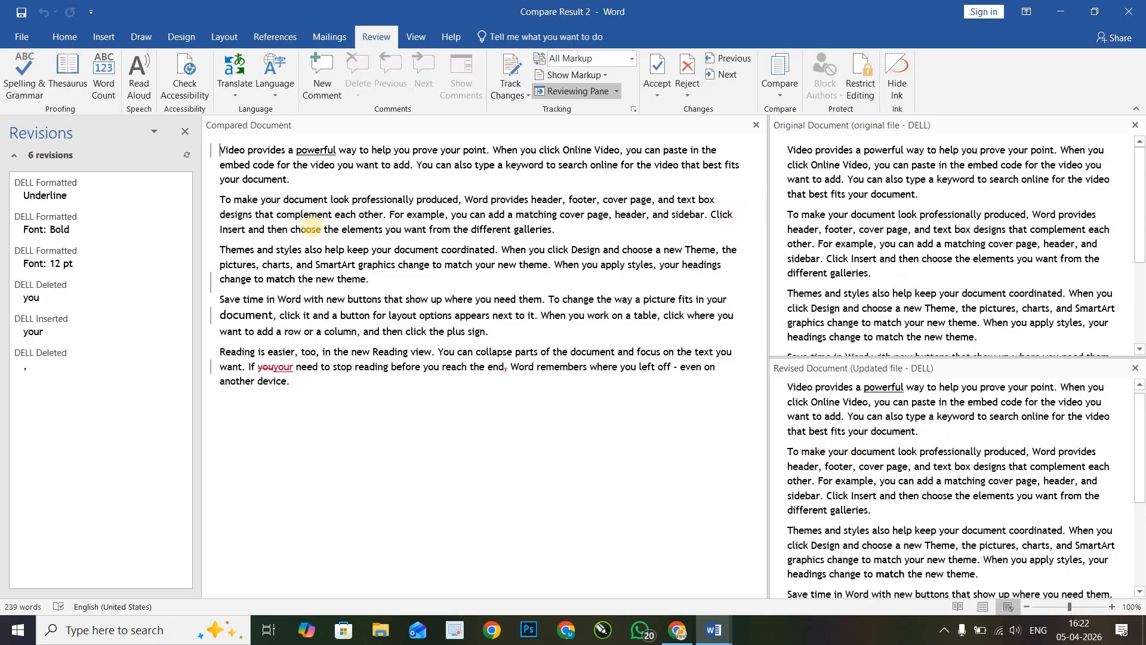
{"action": "left_click", "coordinate": [51, 195]}
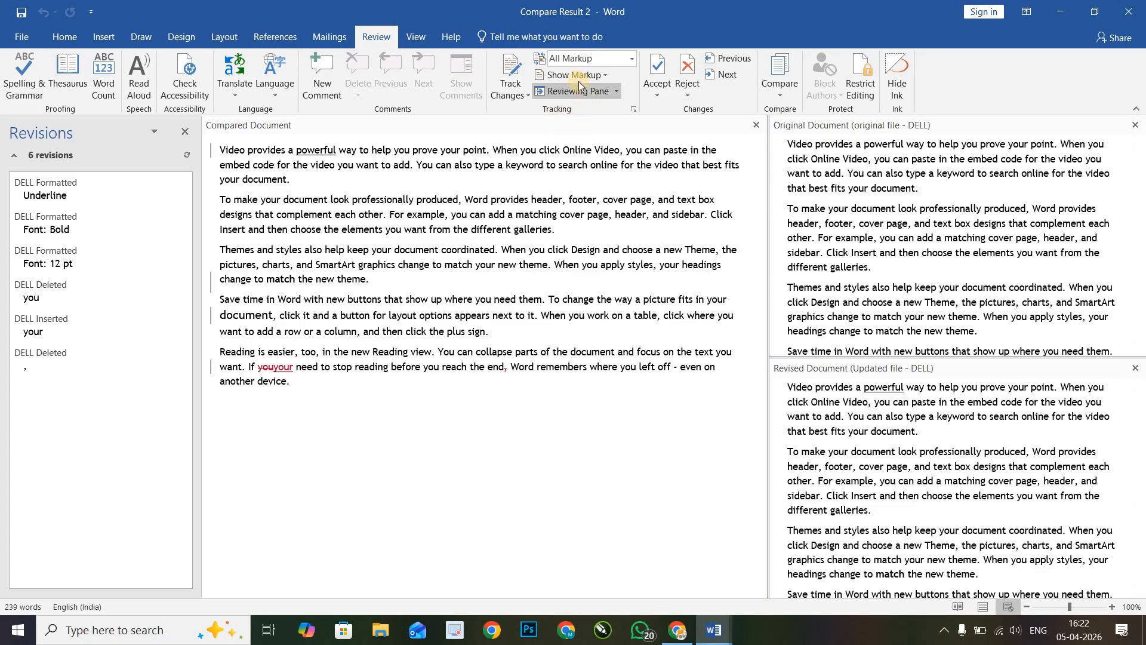
{"action": "left_click", "coordinate": [591, 63]}
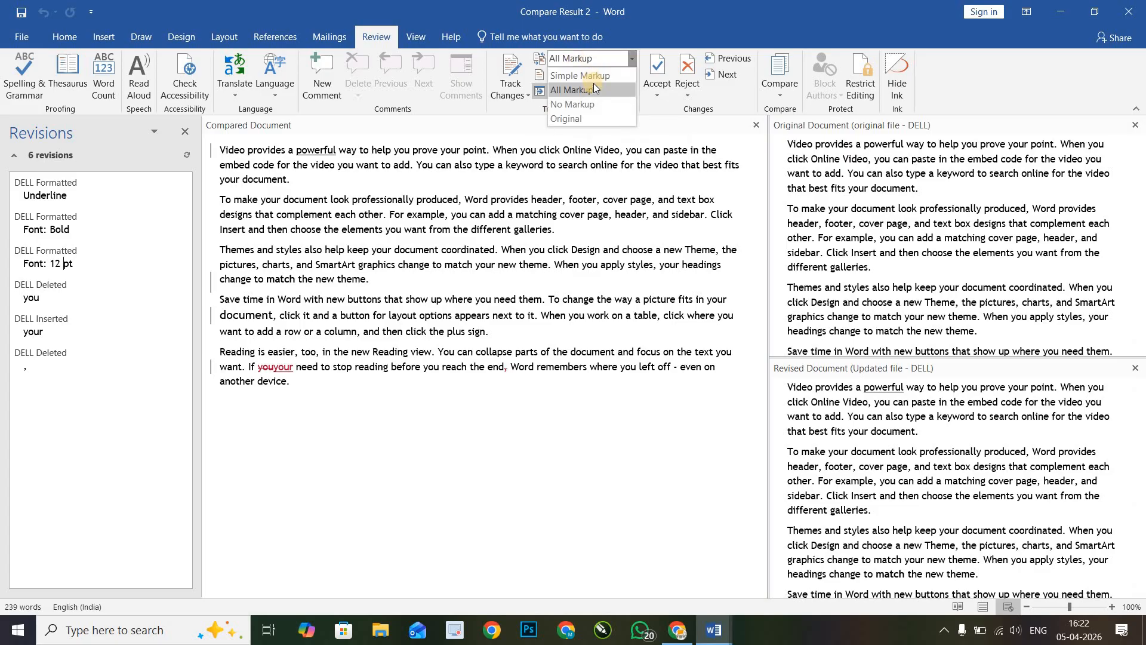
{"action": "left_click", "coordinate": [606, 76]}
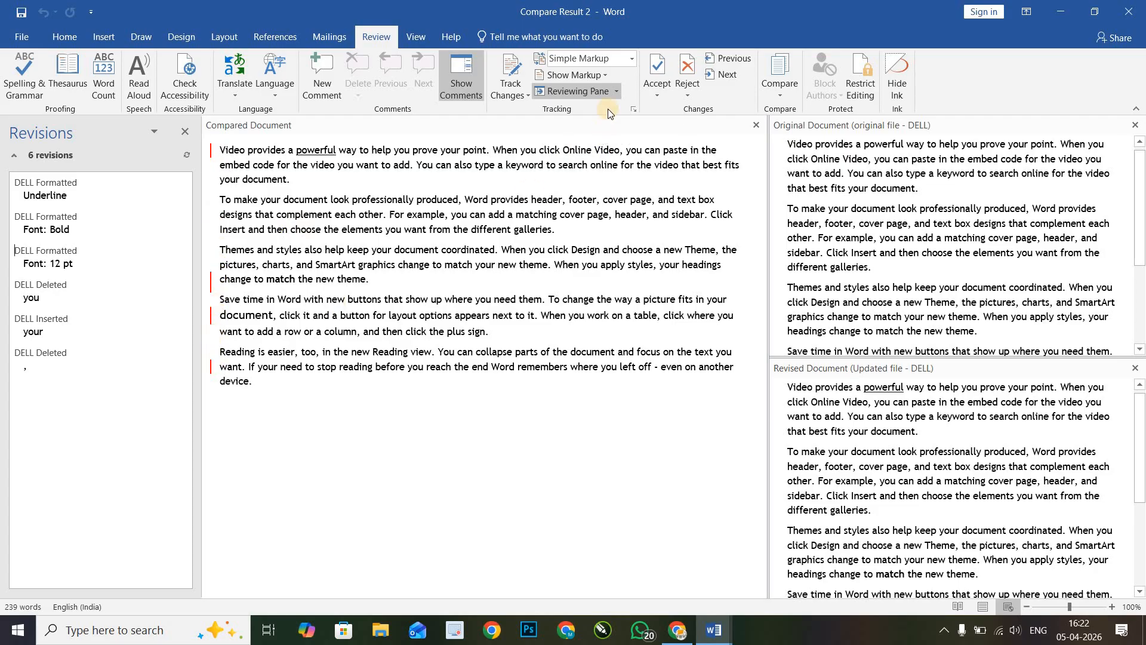
{"action": "left_click", "coordinate": [611, 60]}
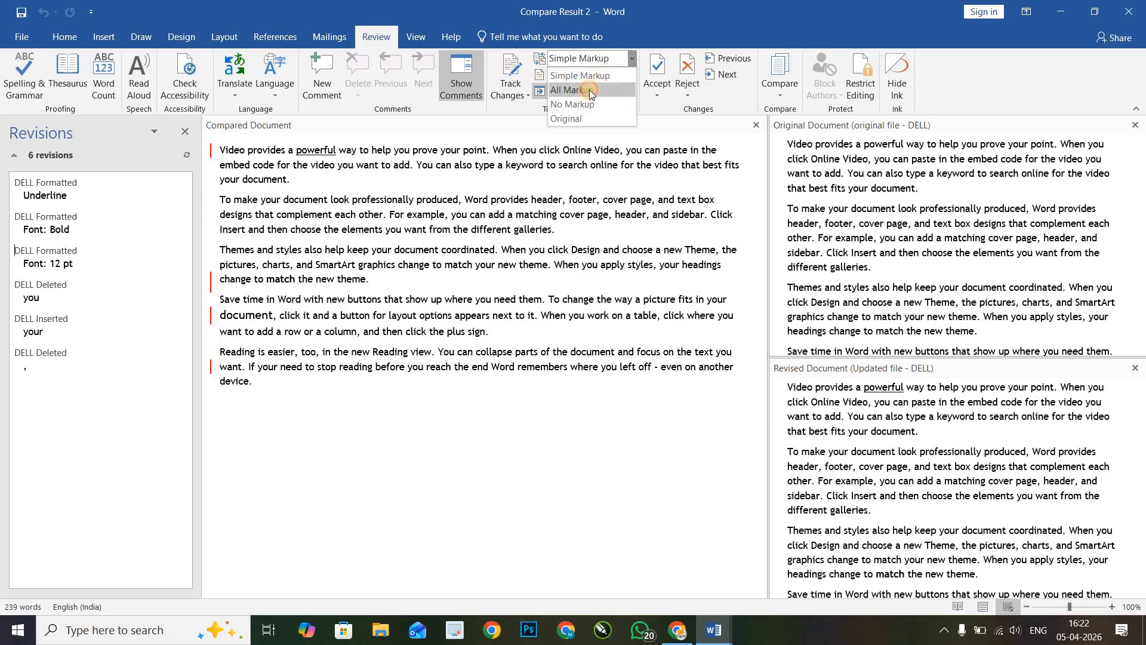
{"action": "left_click", "coordinate": [589, 90]}
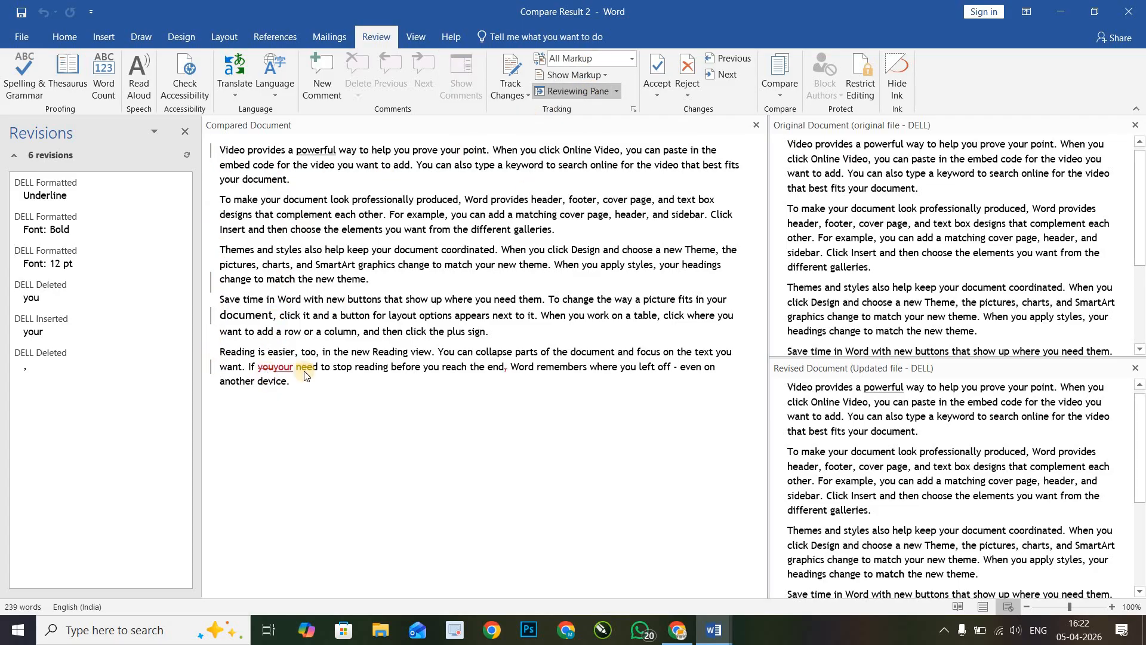
Hide and reshow the Revisions pane, and view it in horizontal layout before restoring the vertical layout.
{"action": "left_click", "coordinate": [590, 94]}
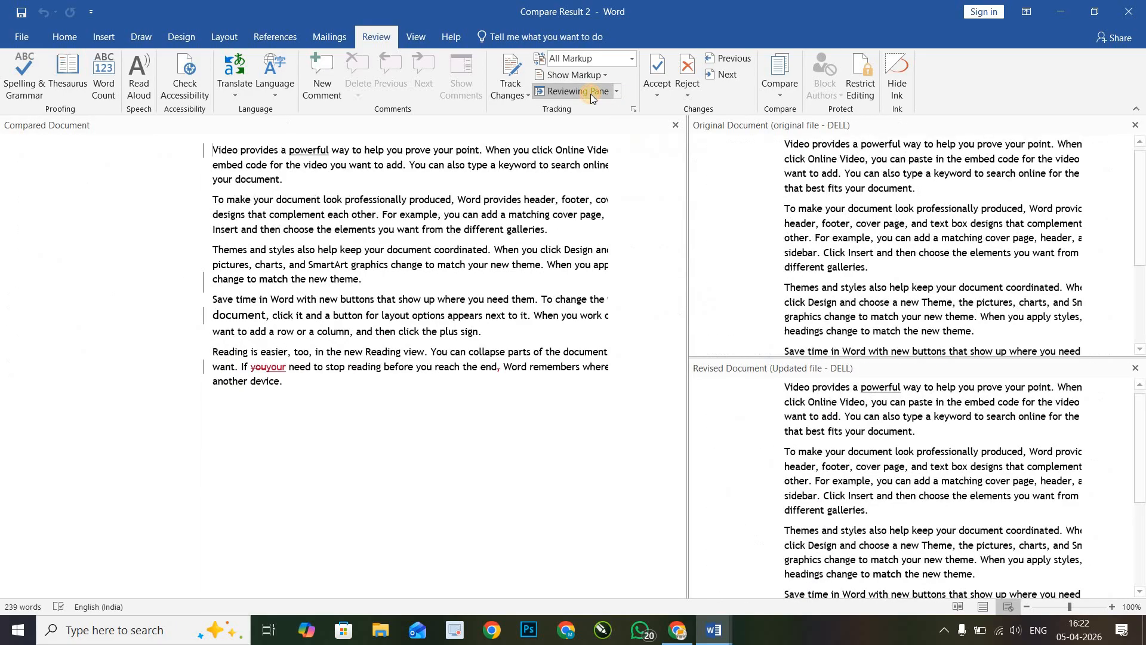
{"action": "left_click", "coordinate": [589, 95]}
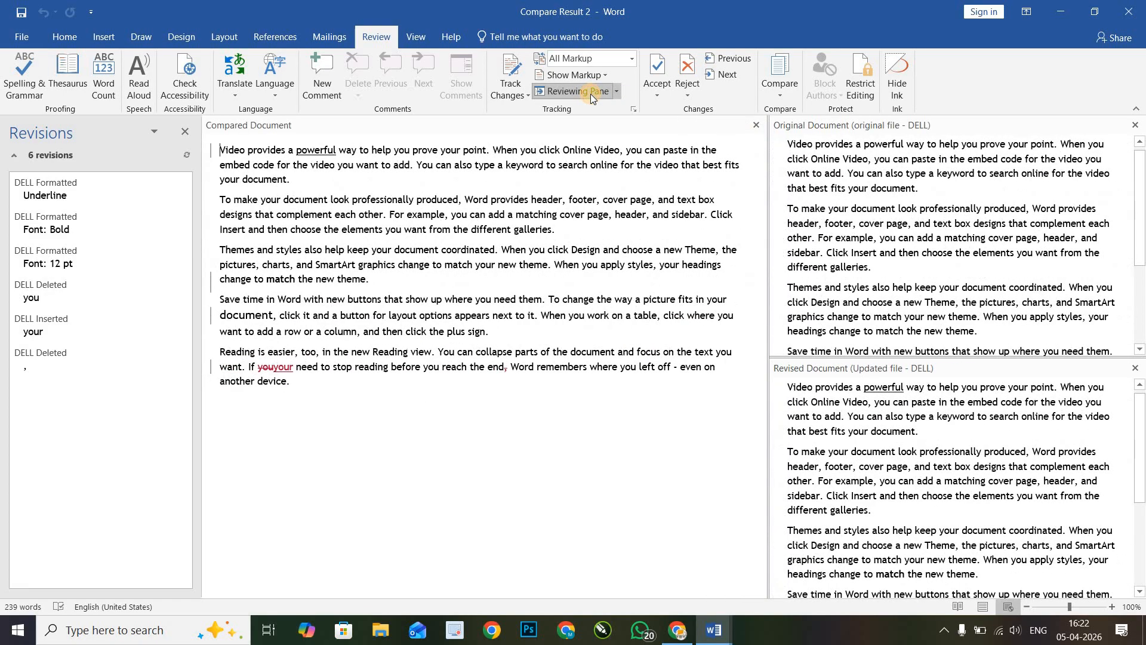
{"action": "left_click", "coordinate": [613, 93]}
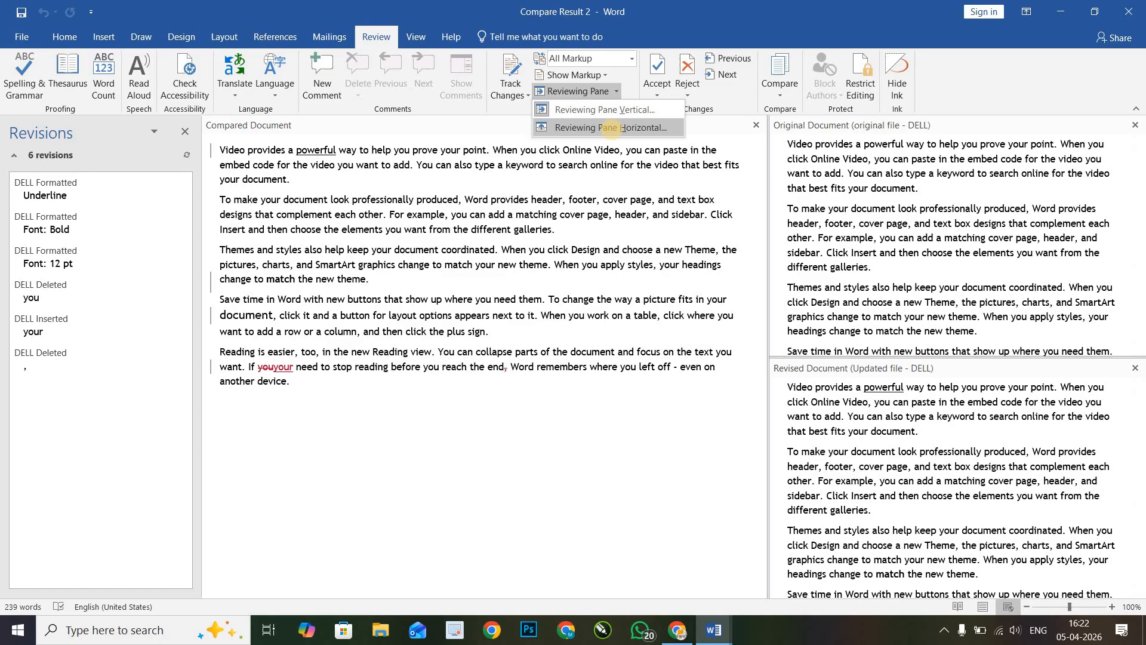
{"action": "left_click", "coordinate": [611, 131]}
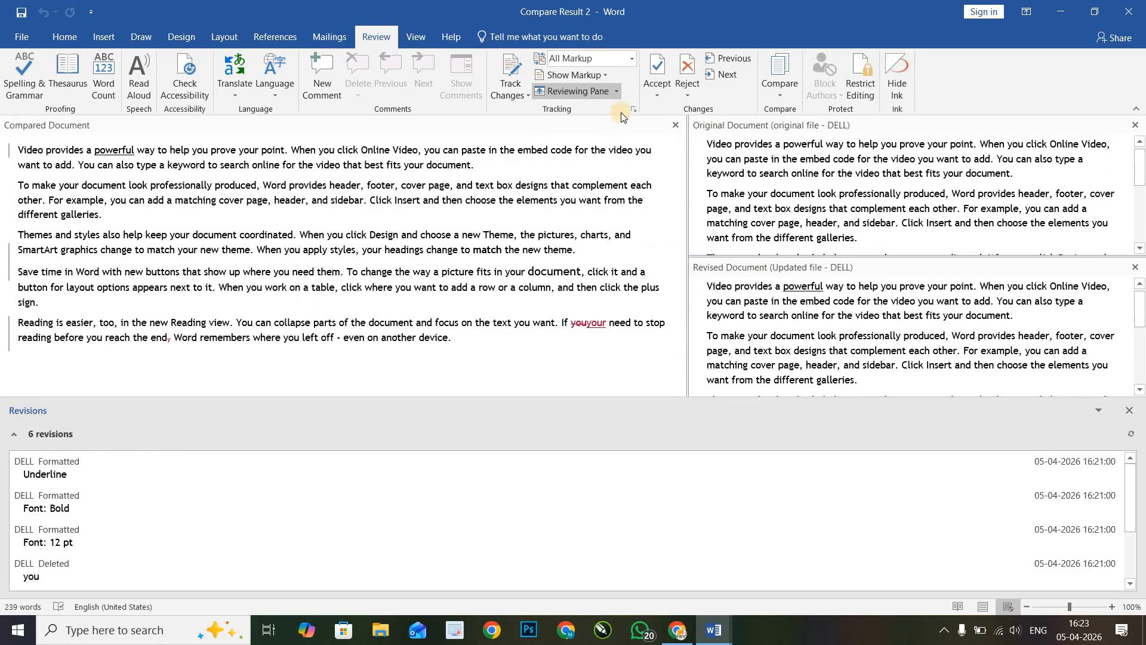
{"action": "left_click", "coordinate": [616, 91]}
{"action": "left_click", "coordinate": [621, 109]}
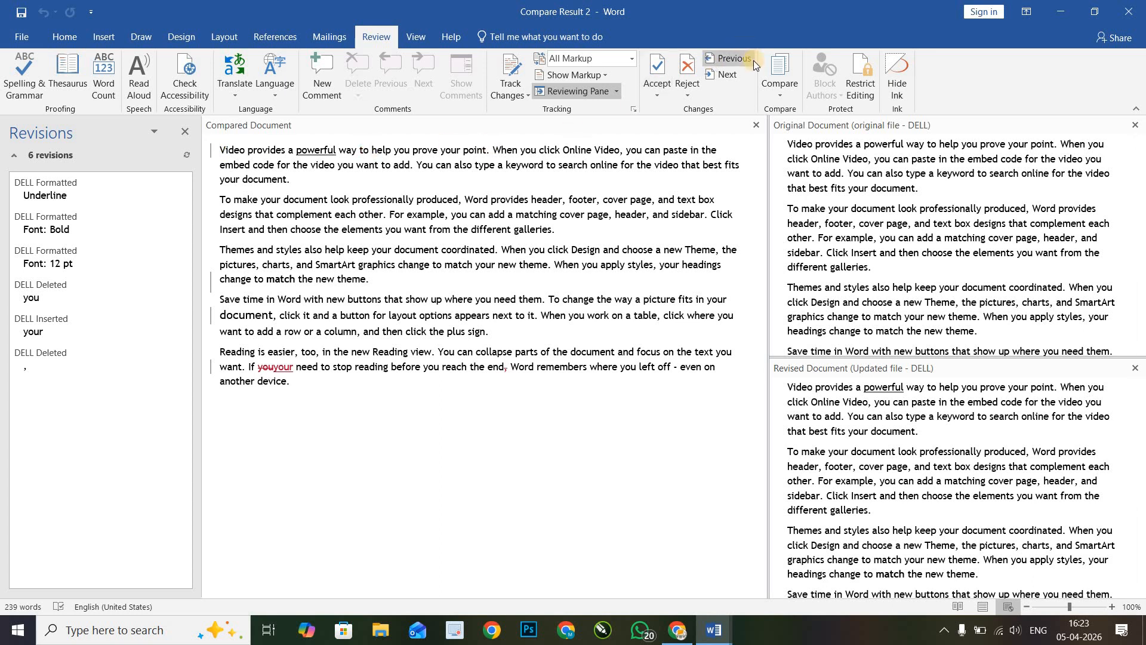
Step forward through the compared document's changes from the underlined word "powerful" to the inserted word "your".
{"action": "left_click", "coordinate": [727, 75]}
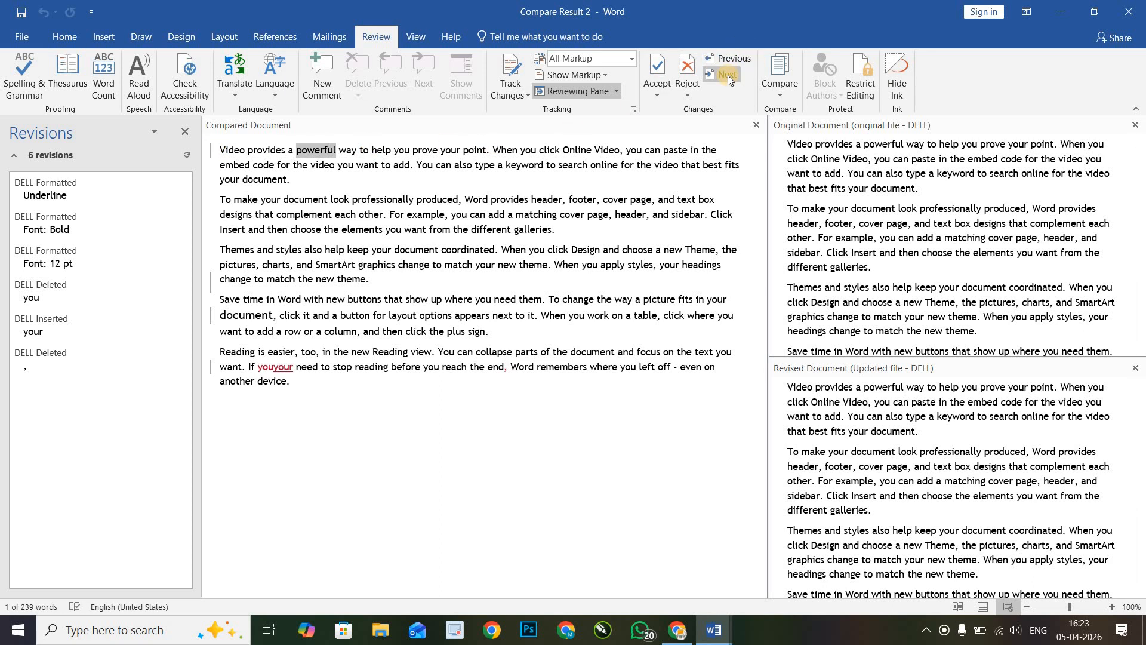
{"action": "left_click", "coordinate": [727, 75]}
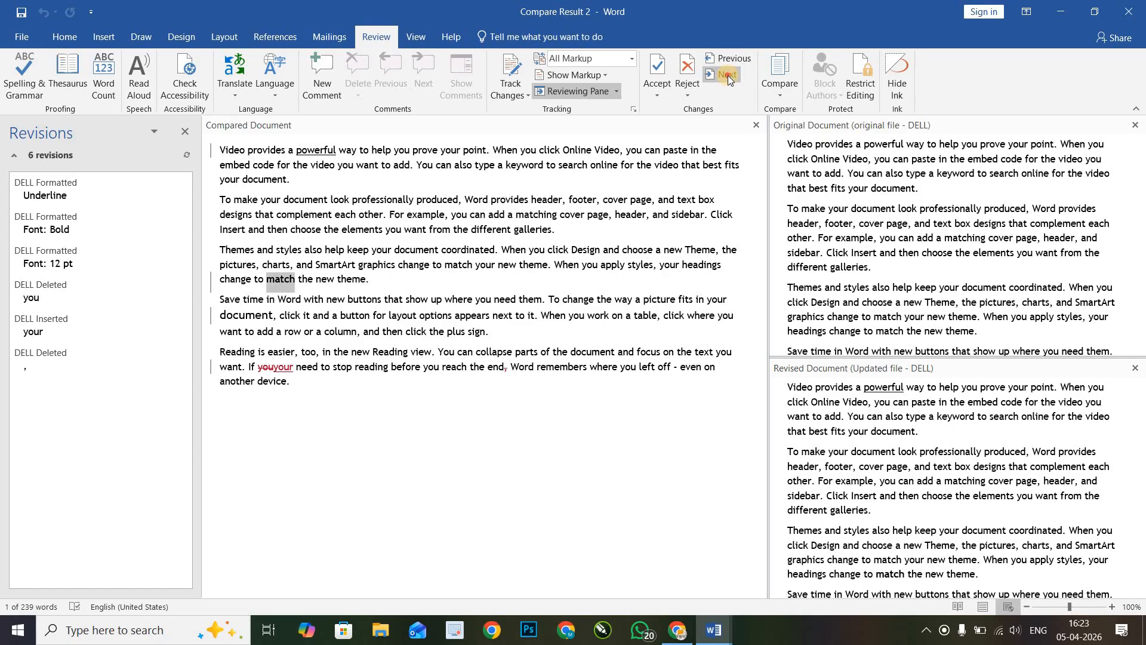
{"action": "left_click", "coordinate": [727, 74]}
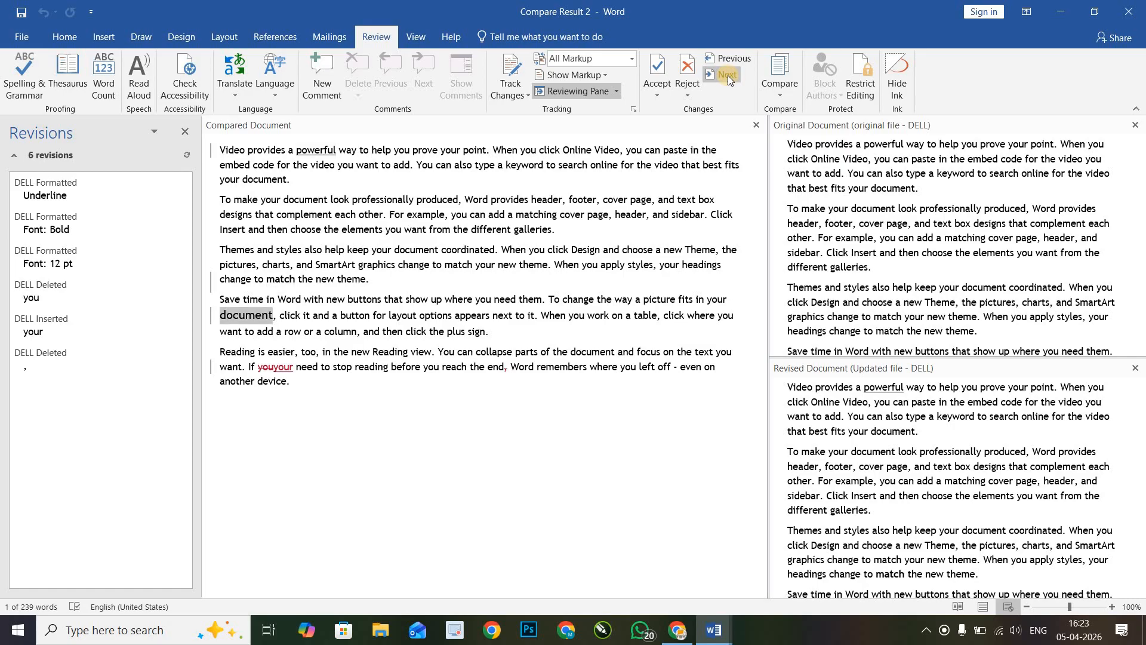
{"action": "left_click", "coordinate": [727, 74]}
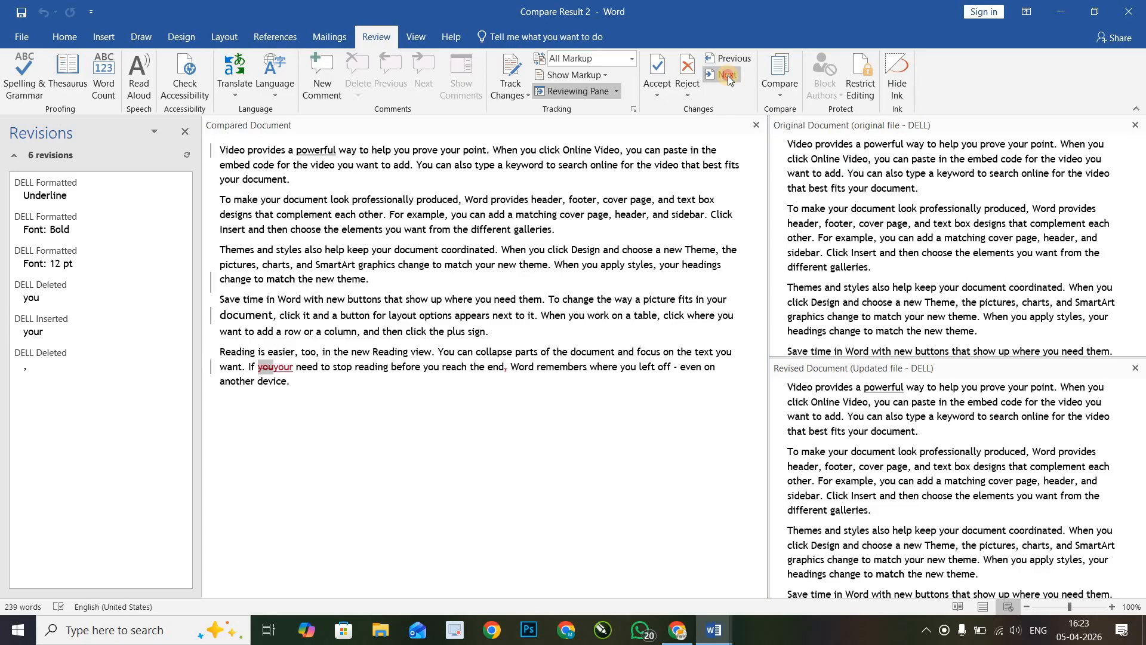
{"action": "left_click", "coordinate": [727, 74]}
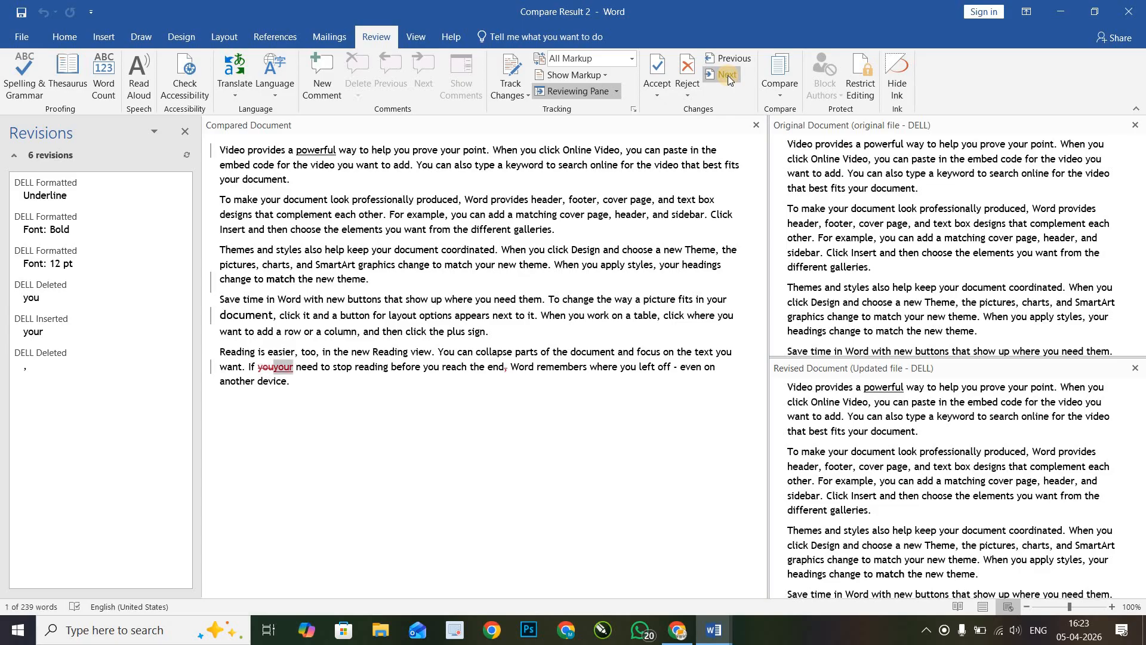
Show only the revised source document beside the comparison, and switch to showing only the original.
{"action": "left_click", "coordinate": [783, 97]}
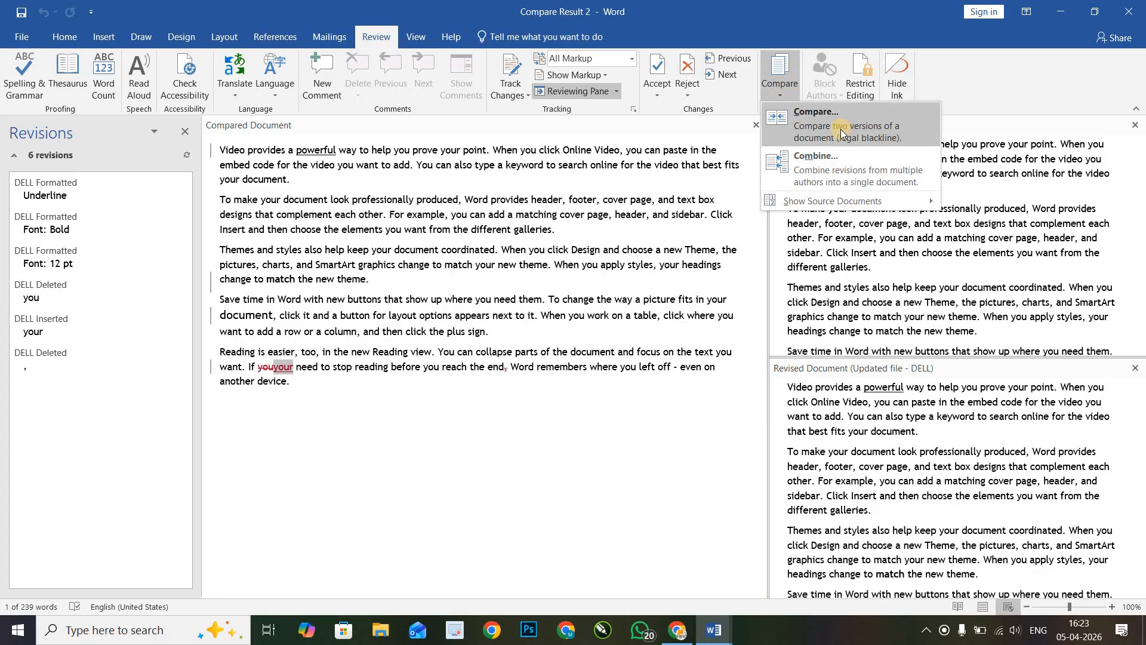
{"action": "mouse_move", "coordinate": [820, 206]}
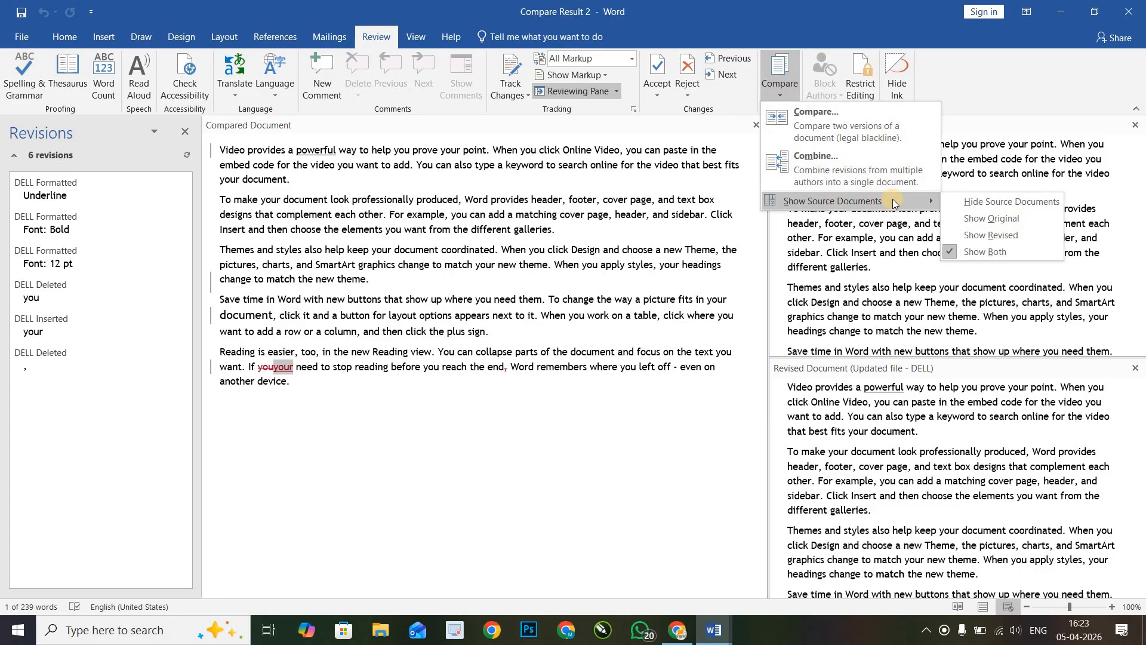
{"action": "left_click", "coordinate": [1005, 237]}
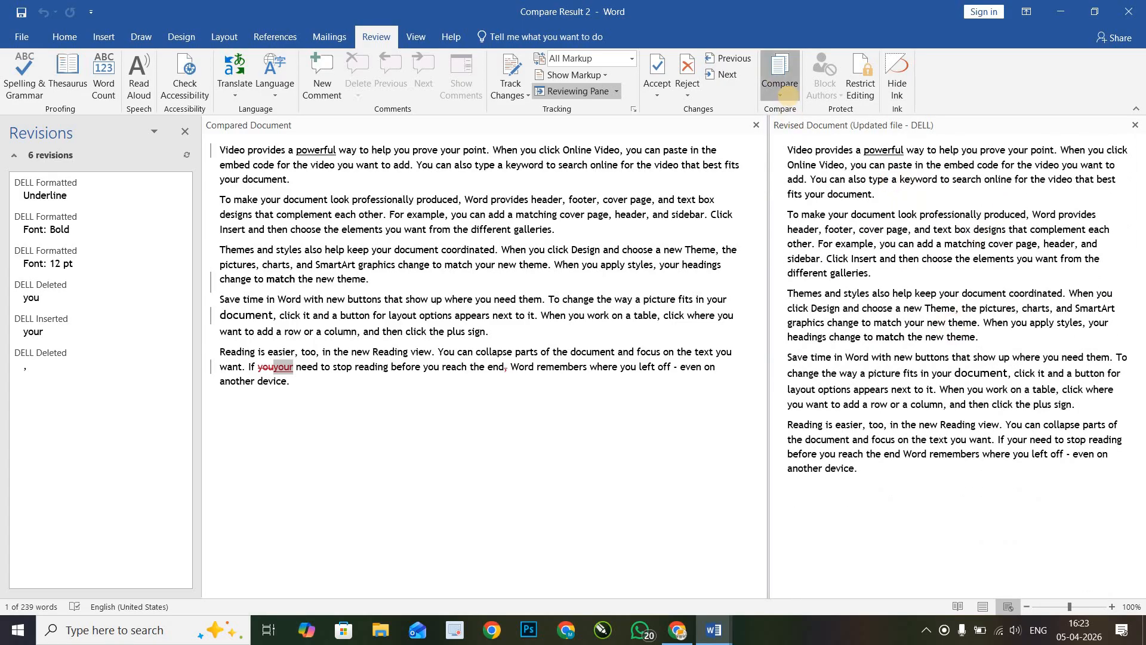
{"action": "left_click", "coordinate": [786, 93]}
{"action": "mouse_move", "coordinate": [877, 201]}
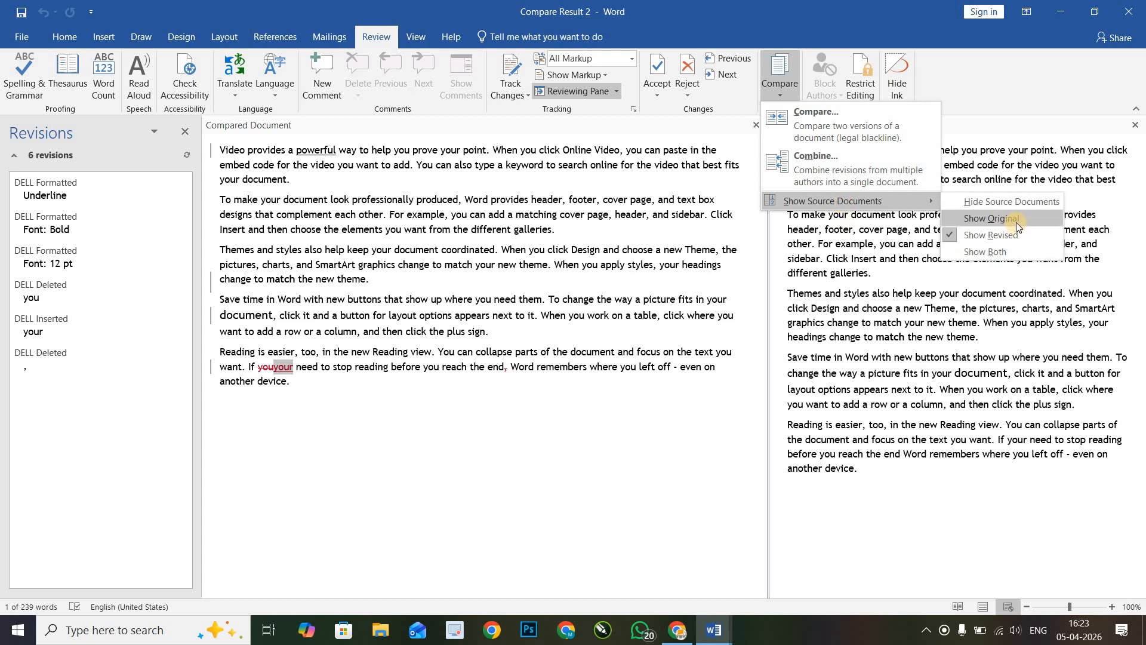
{"action": "left_click", "coordinate": [991, 219]}
Show both source documents beside the comparison, and hide them to leave only the compared document.
{"action": "left_click", "coordinate": [785, 96]}
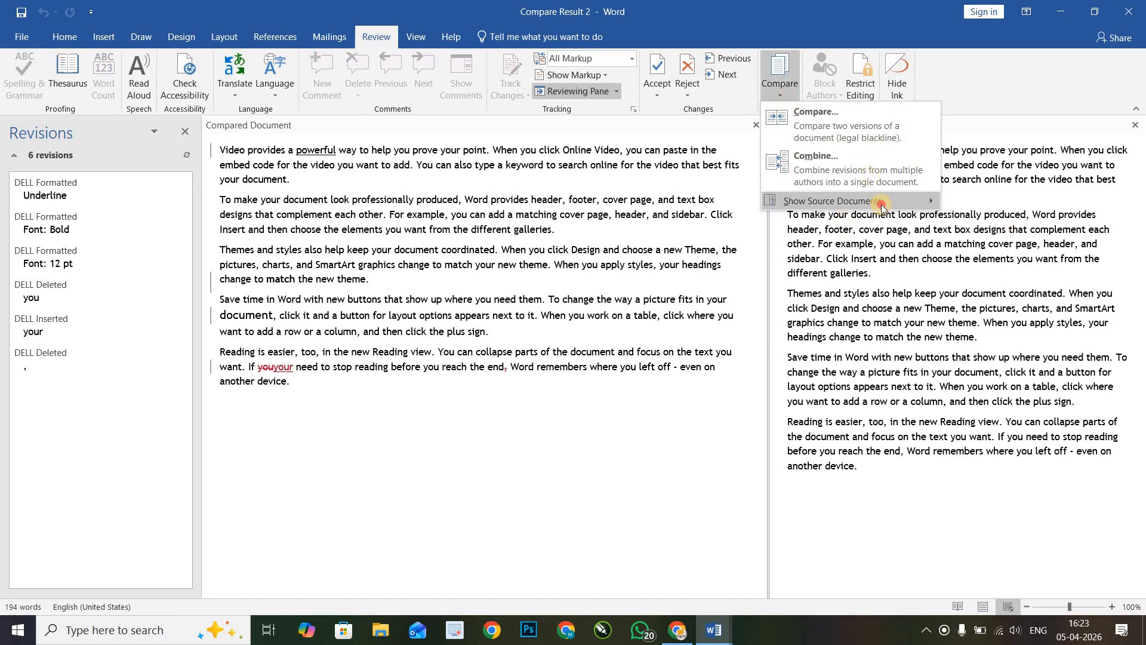
{"action": "mouse_move", "coordinate": [882, 206]}
{"action": "left_click", "coordinate": [996, 252]}
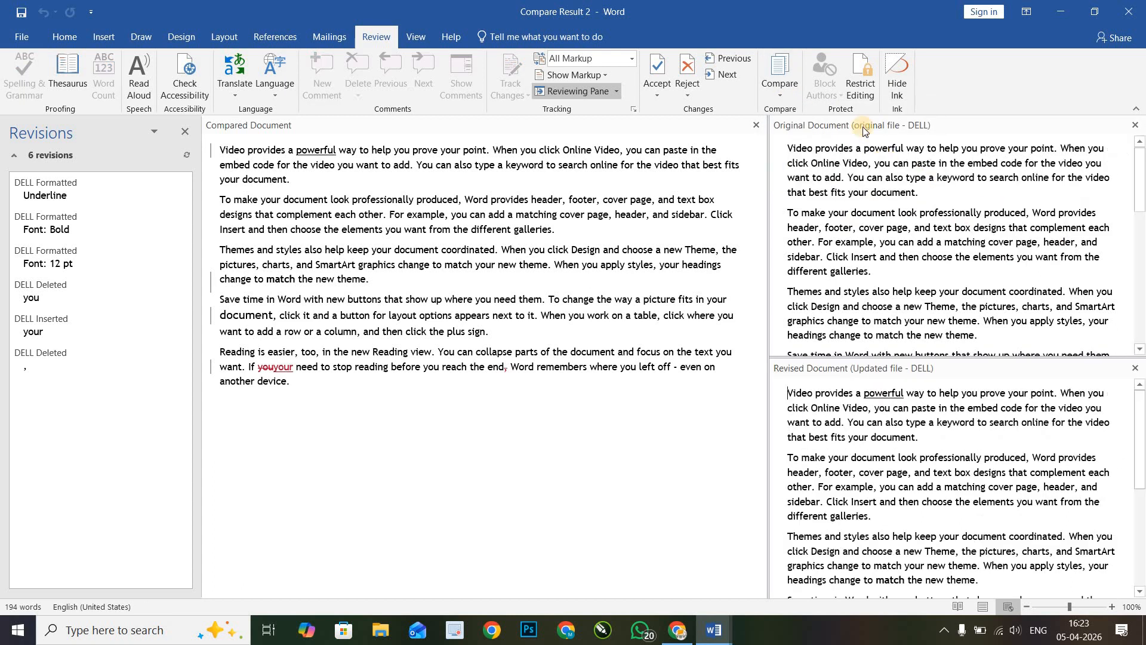
{"action": "left_click", "coordinate": [779, 84]}
{"action": "mouse_move", "coordinate": [877, 201]}
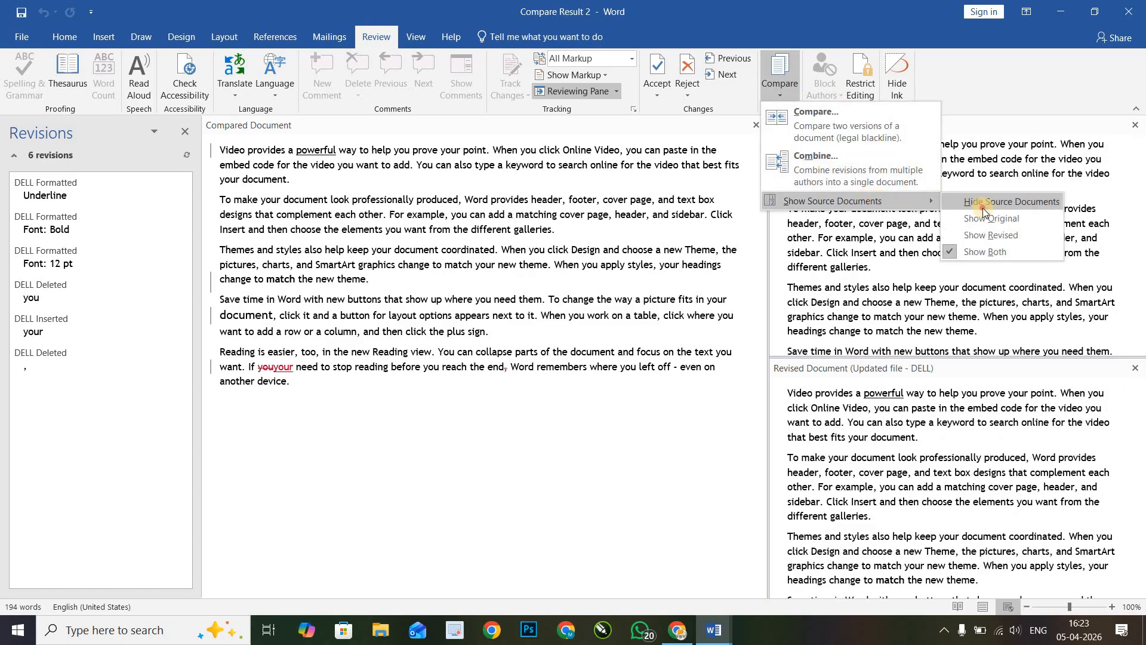
{"action": "left_click", "coordinate": [982, 203]}
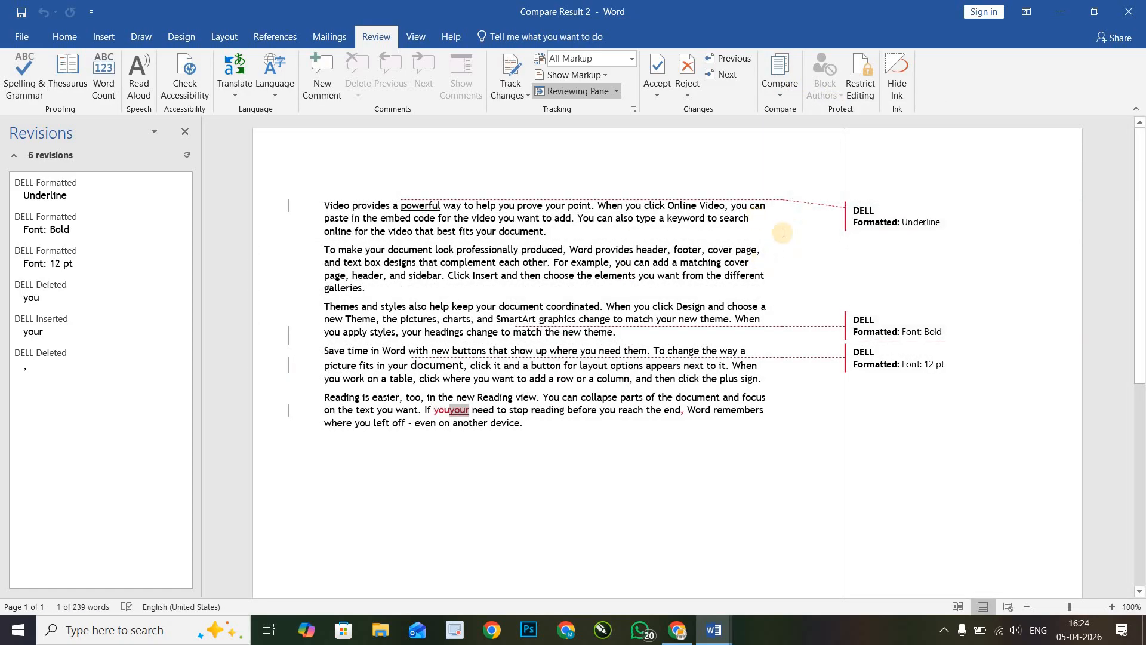
Start combining document revisions with original file.docx as the original document.
{"action": "left_click", "coordinate": [780, 84]}
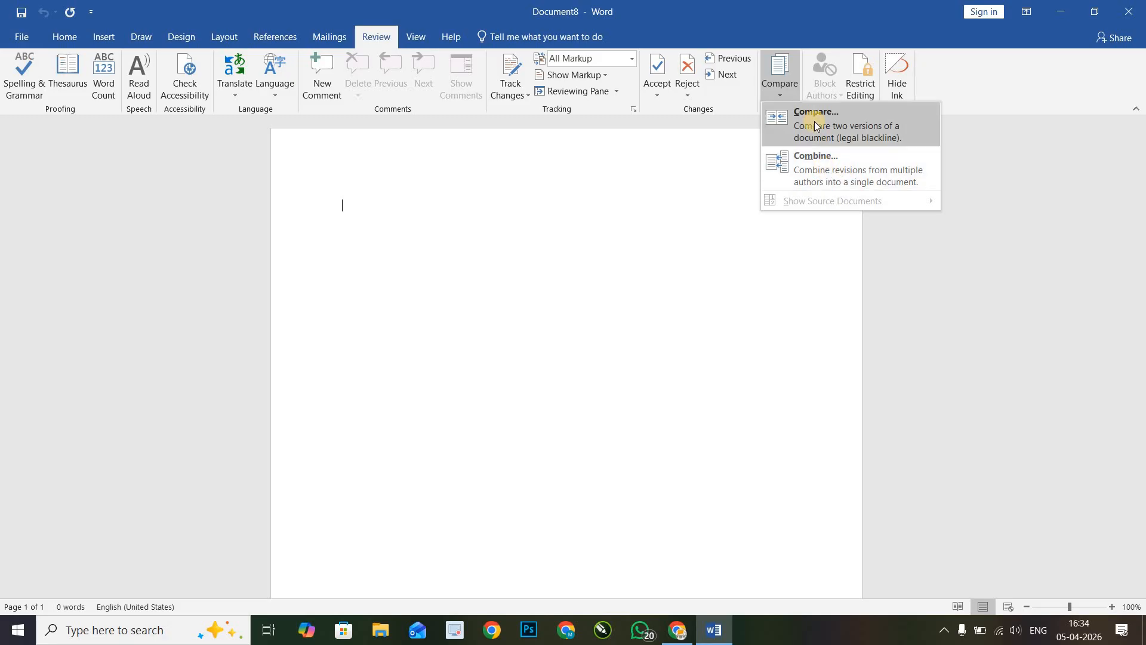
{"action": "left_click", "coordinate": [833, 167]}
{"action": "left_click", "coordinate": [530, 281]}
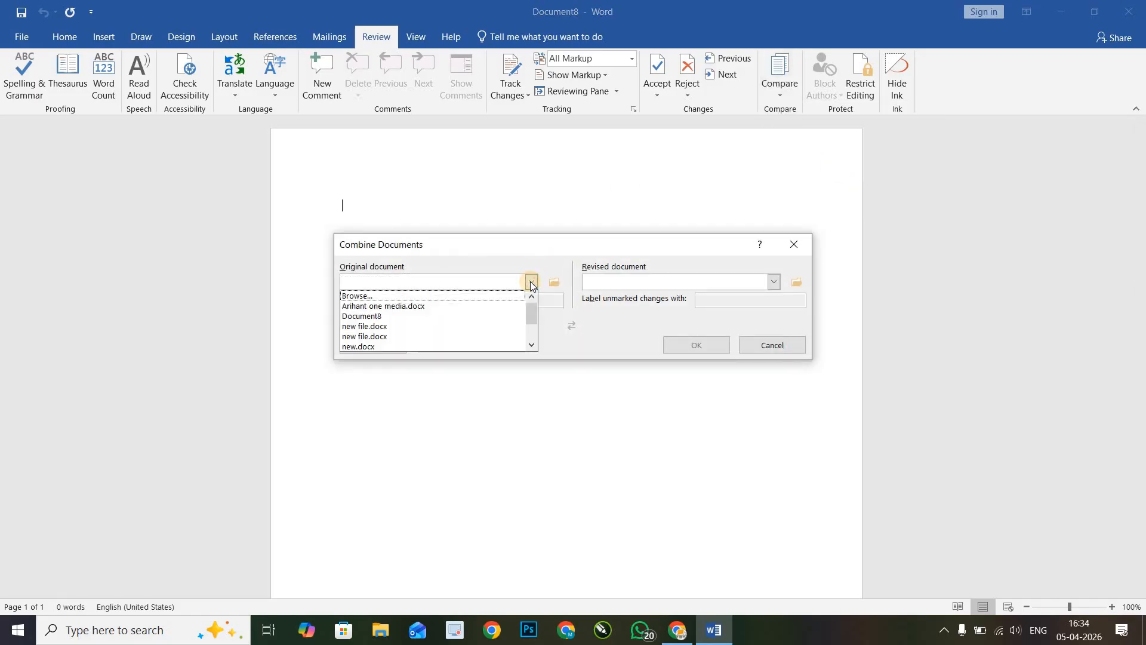
{"action": "scroll", "coordinate": [400, 345], "scroll_direction": "down", "scroll_amount": 1}
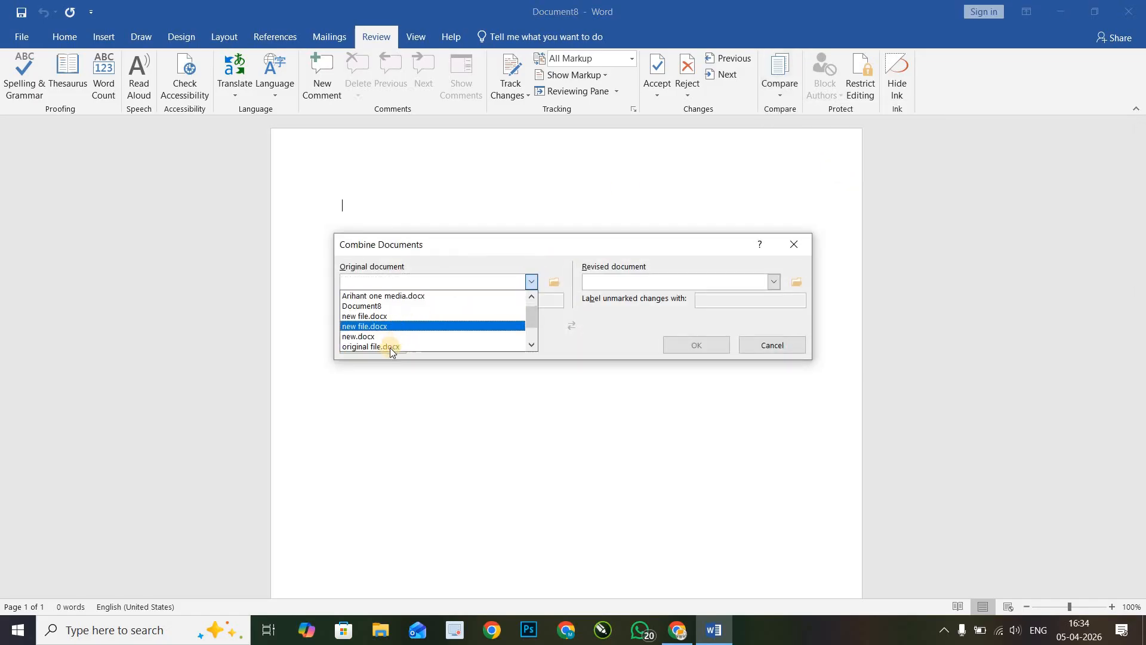
{"action": "left_click", "coordinate": [389, 347]}
Set Updated file.docx as the revised document, generate the combined document, and maximize its window.
{"action": "left_click", "coordinate": [674, 281]}
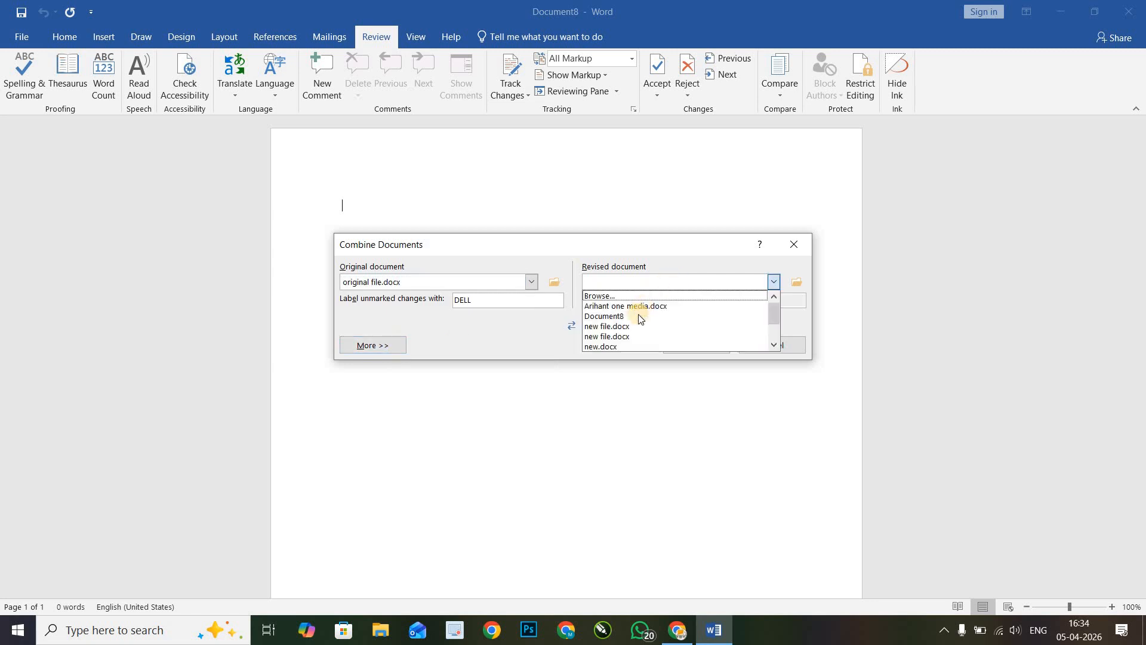
{"action": "scroll", "coordinate": [630, 345], "scroll_direction": "down", "scroll_amount": 2}
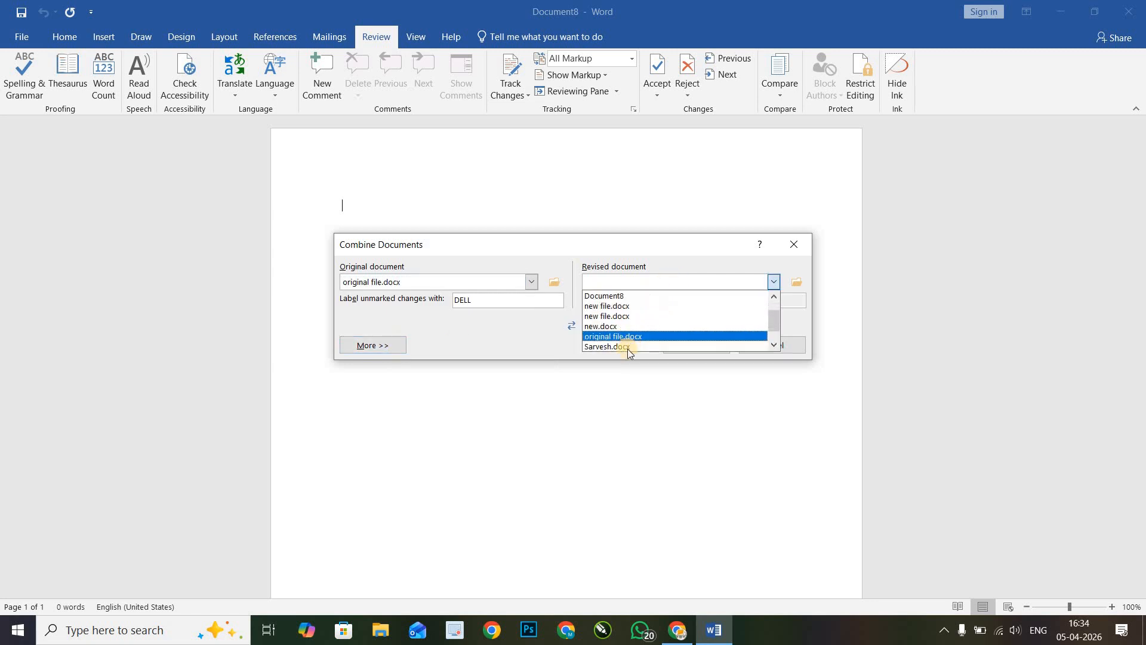
{"action": "scroll", "coordinate": [628, 346], "scroll_direction": "down", "scroll_amount": 1}
{"action": "left_click", "coordinate": [628, 346]}
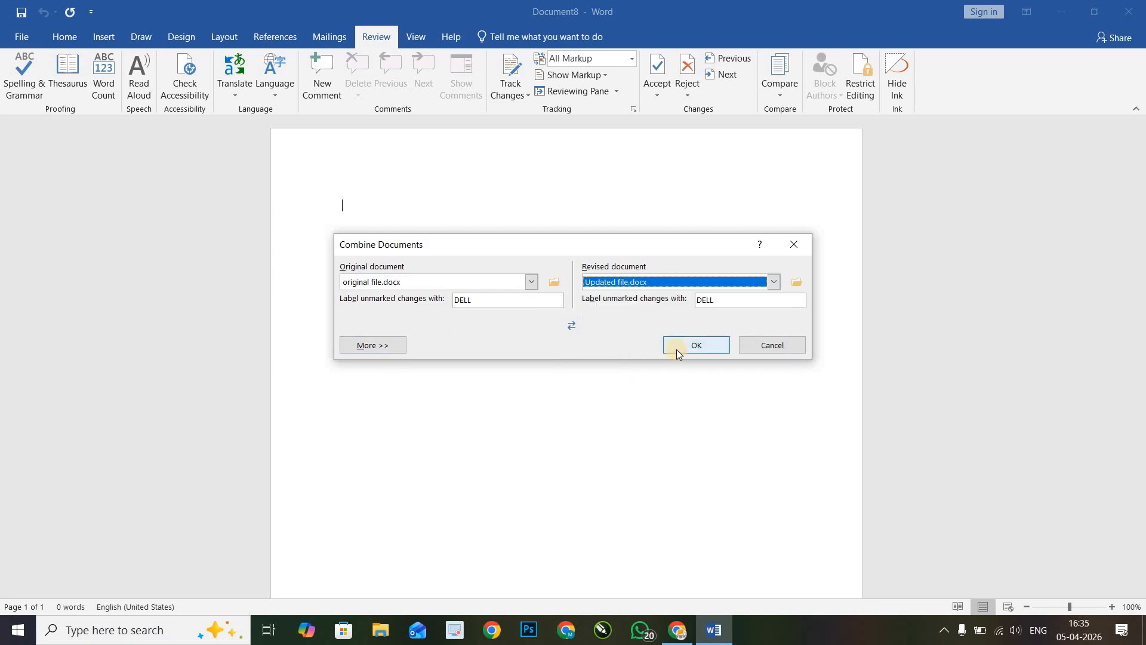
{"action": "left_click", "coordinate": [676, 349]}
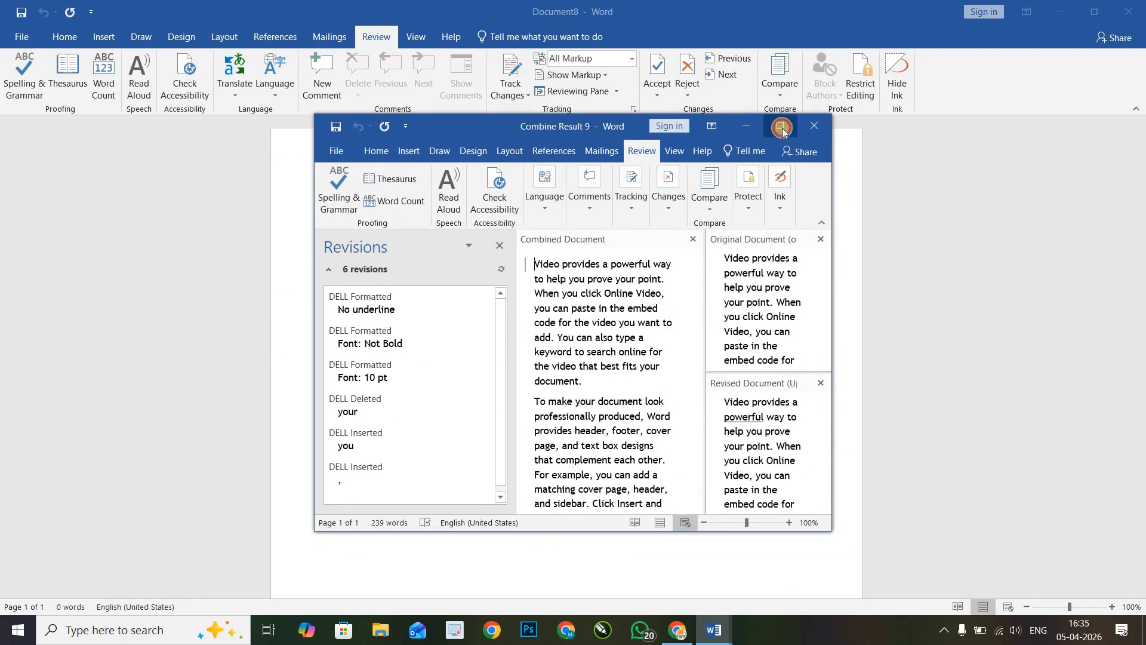
{"action": "left_click", "coordinate": [782, 126]}
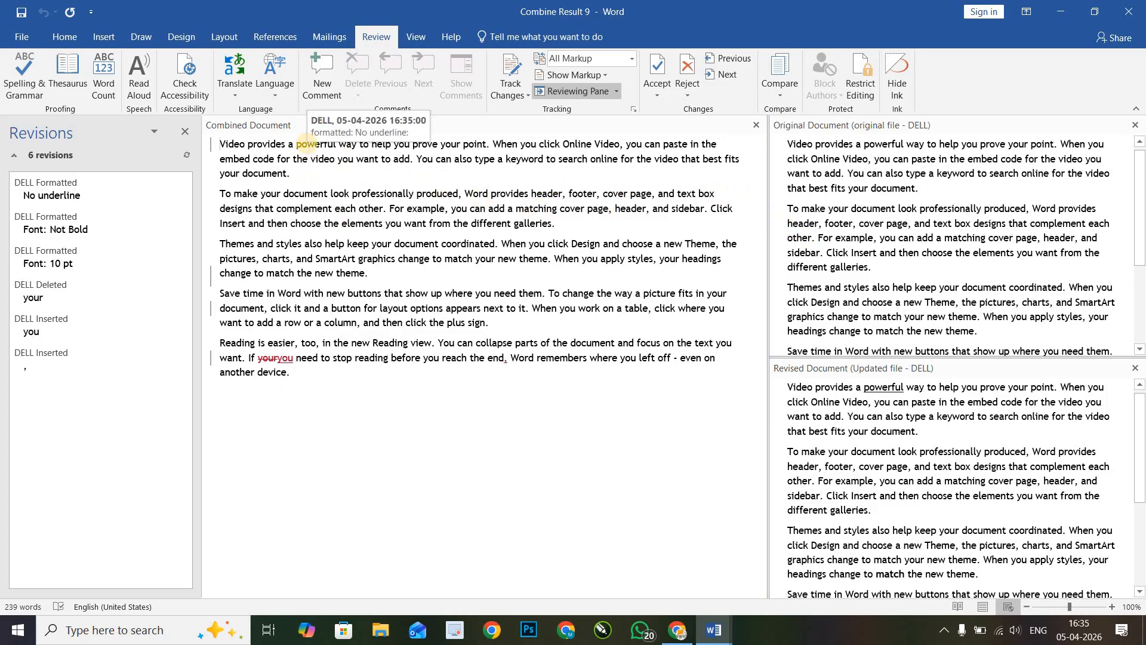
Reject the "No underline" formatting change on the word "powerful" in the combined document.
{"action": "left_click", "coordinate": [307, 144]}
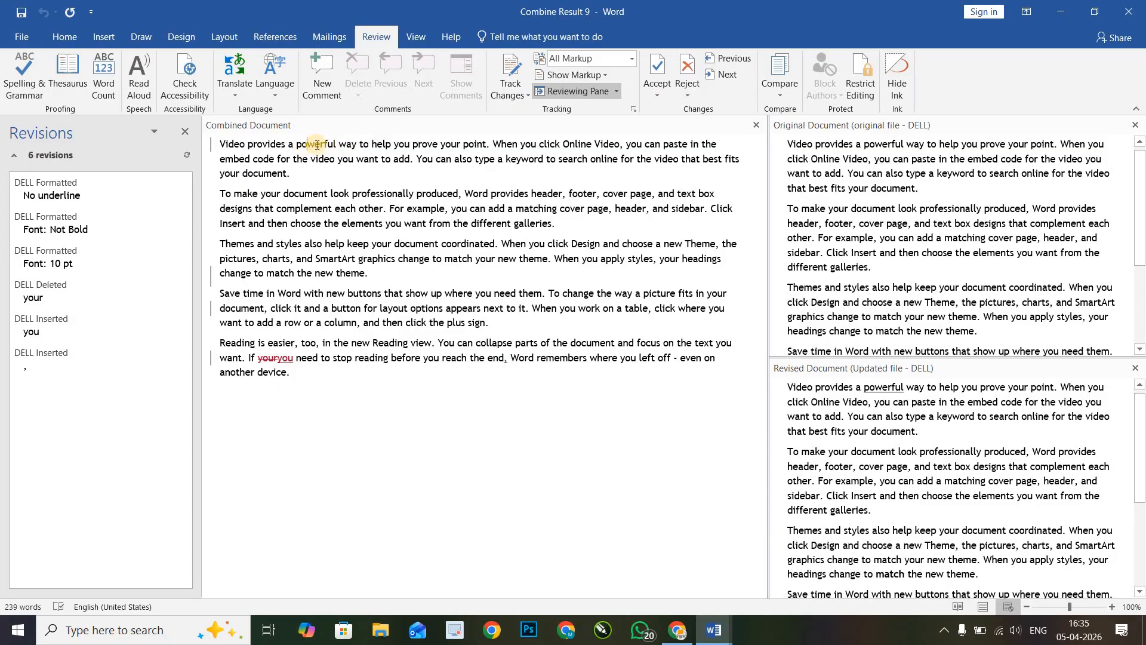
{"action": "mouse_move", "coordinate": [317, 144]}
{"action": "left_click", "coordinate": [319, 145]}
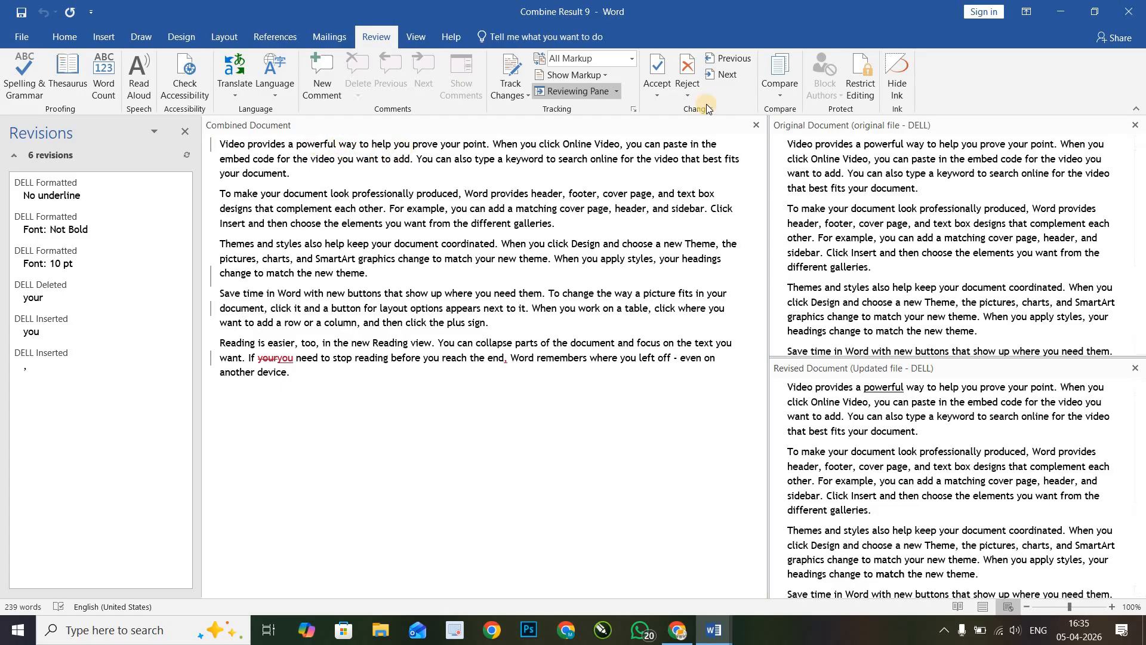
{"action": "left_click", "coordinate": [686, 65]}
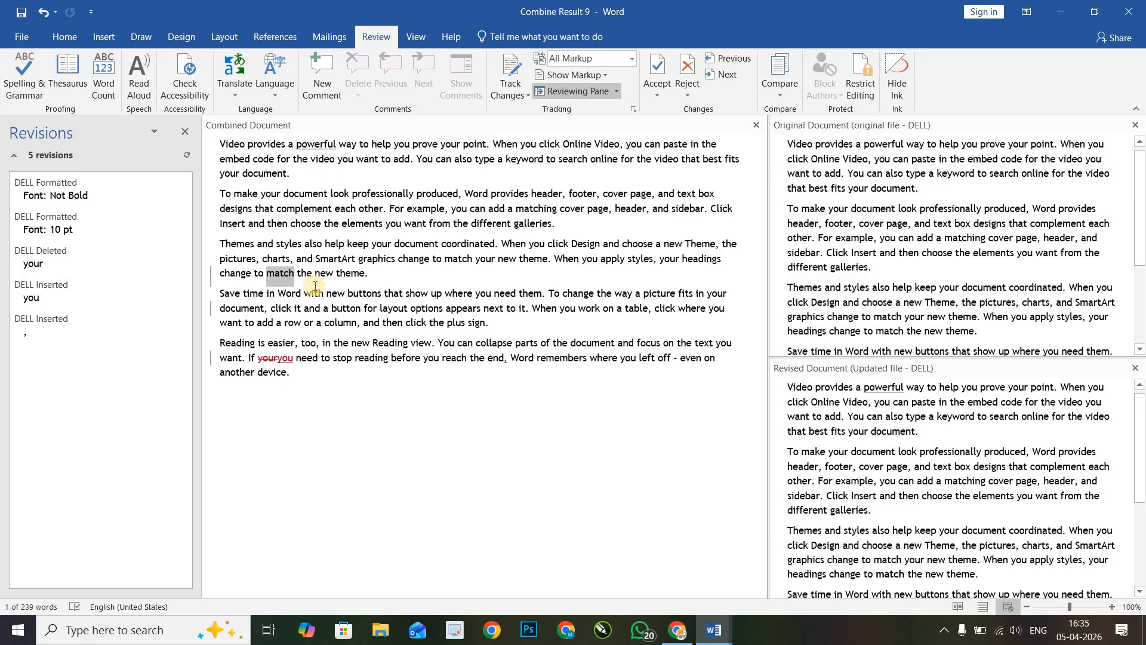
Accept the not-bold change on "match", the 10 pt change on "document", and the deletion of "your".
{"action": "left_click", "coordinate": [657, 68]}
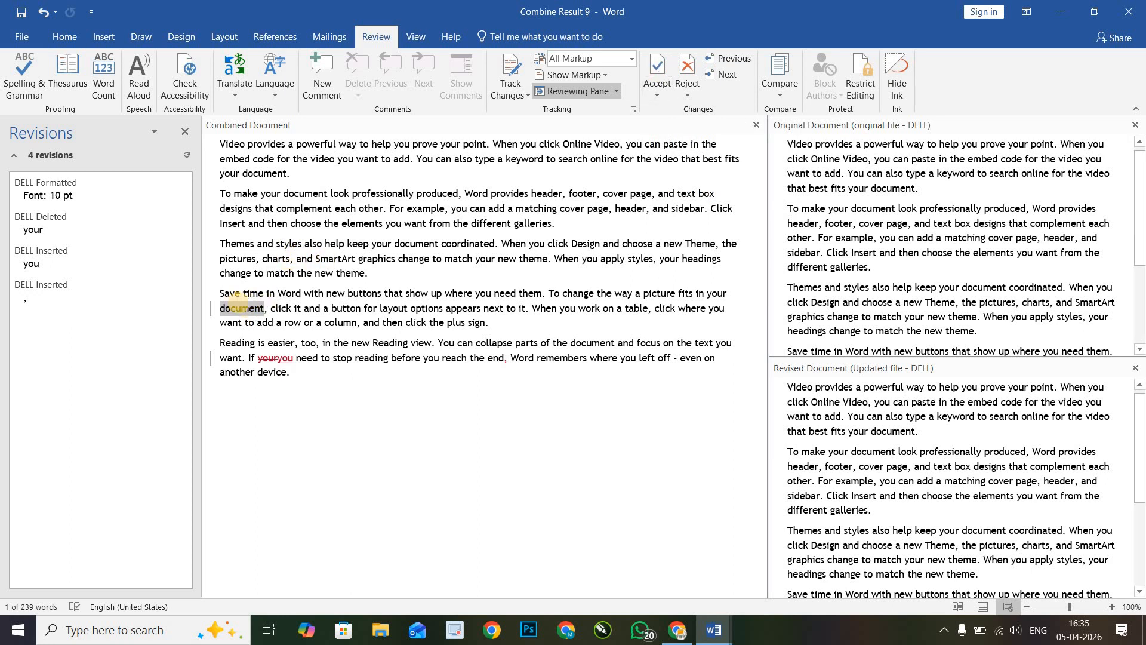
{"action": "left_click", "coordinate": [656, 71]}
{"action": "left_click", "coordinate": [656, 71]}
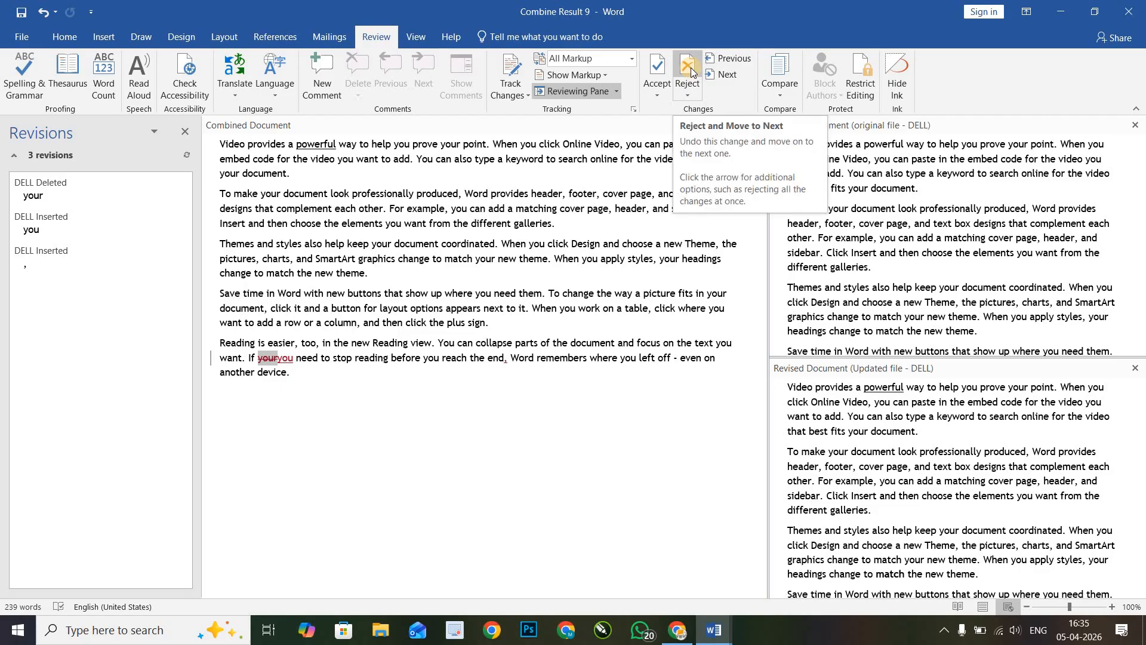
{"action": "left_click", "coordinate": [657, 70]}
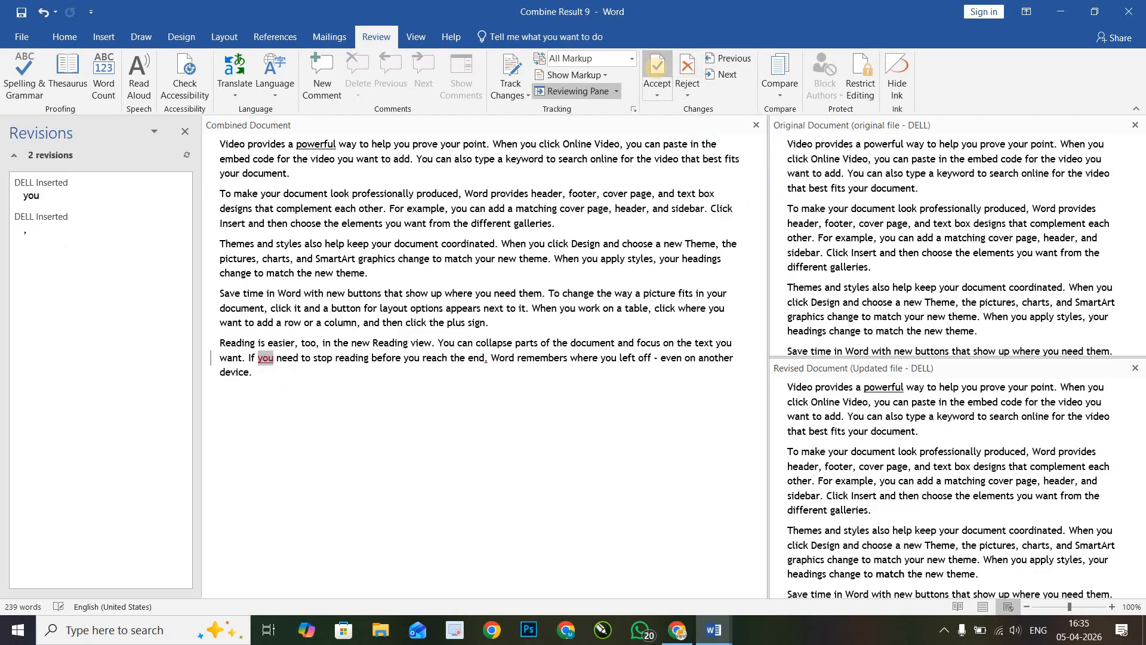
Reject the inserted word "you" and the inserted comma after "end" in the last paragraph.
{"action": "left_click", "coordinate": [690, 70]}
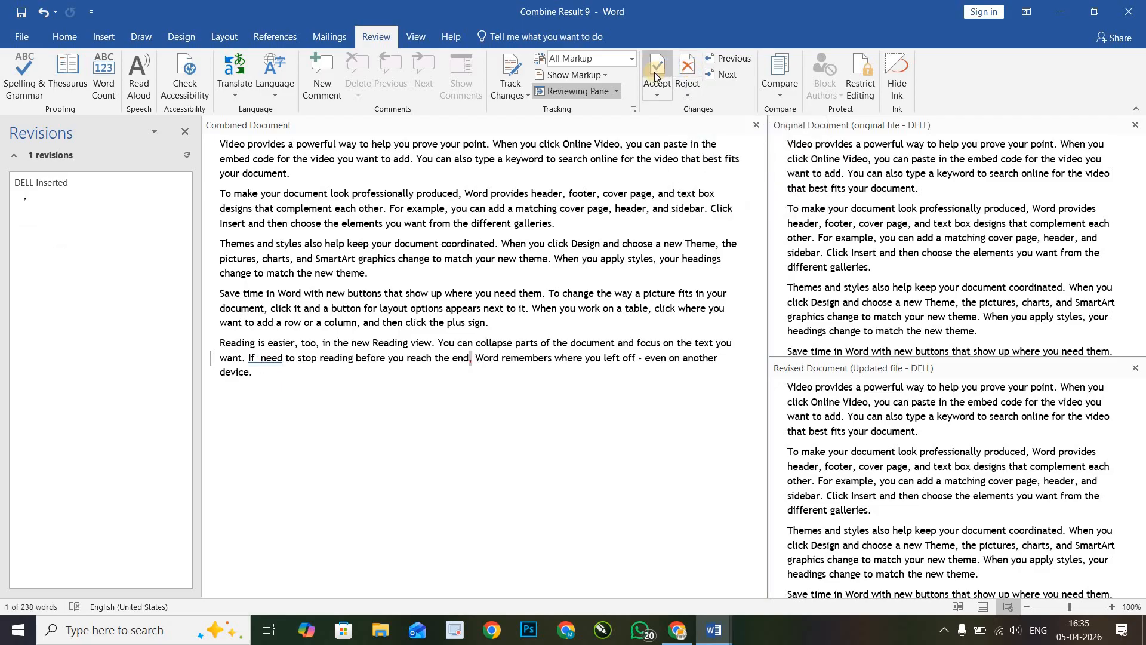
{"action": "left_click", "coordinate": [690, 71]}
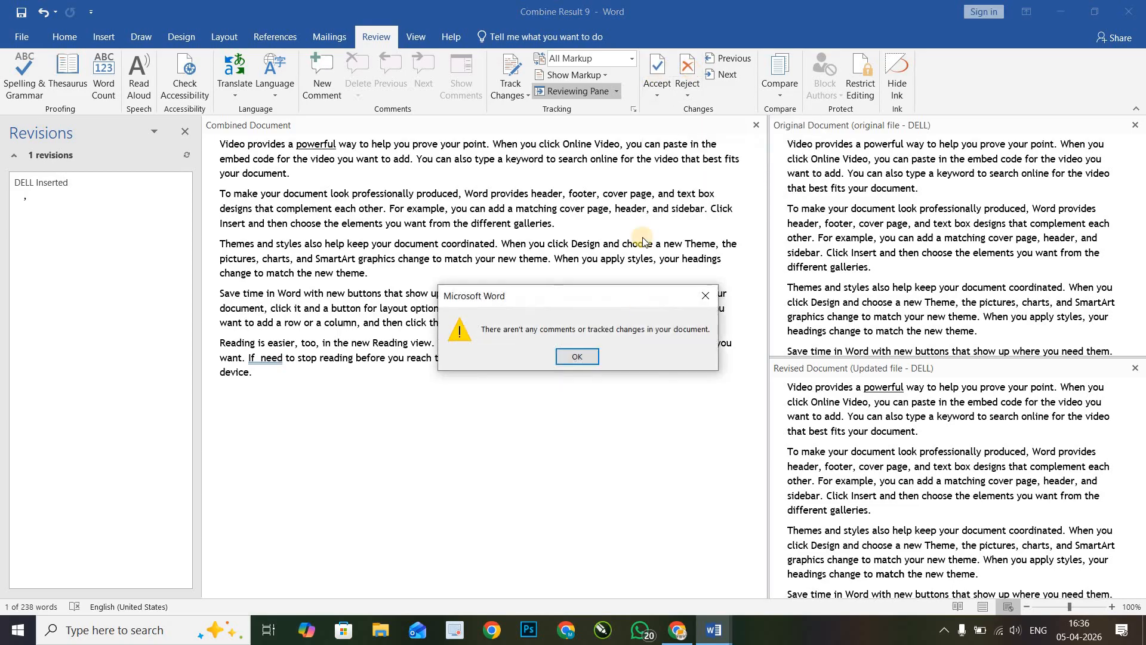
{"action": "left_click", "coordinate": [582, 357]}
{"action": "left_click", "coordinate": [533, 397]}
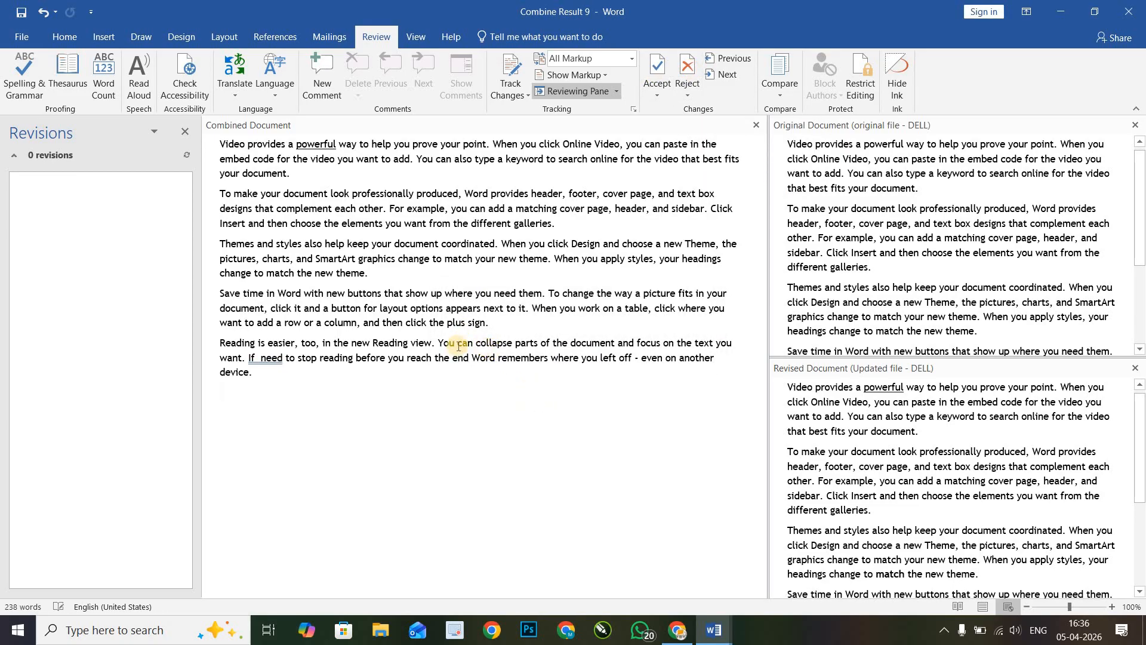
Save the combined document to the Desktop as "new 2".
{"action": "left_click", "coordinate": [26, 37]}
{"action": "left_click", "coordinate": [48, 149]}
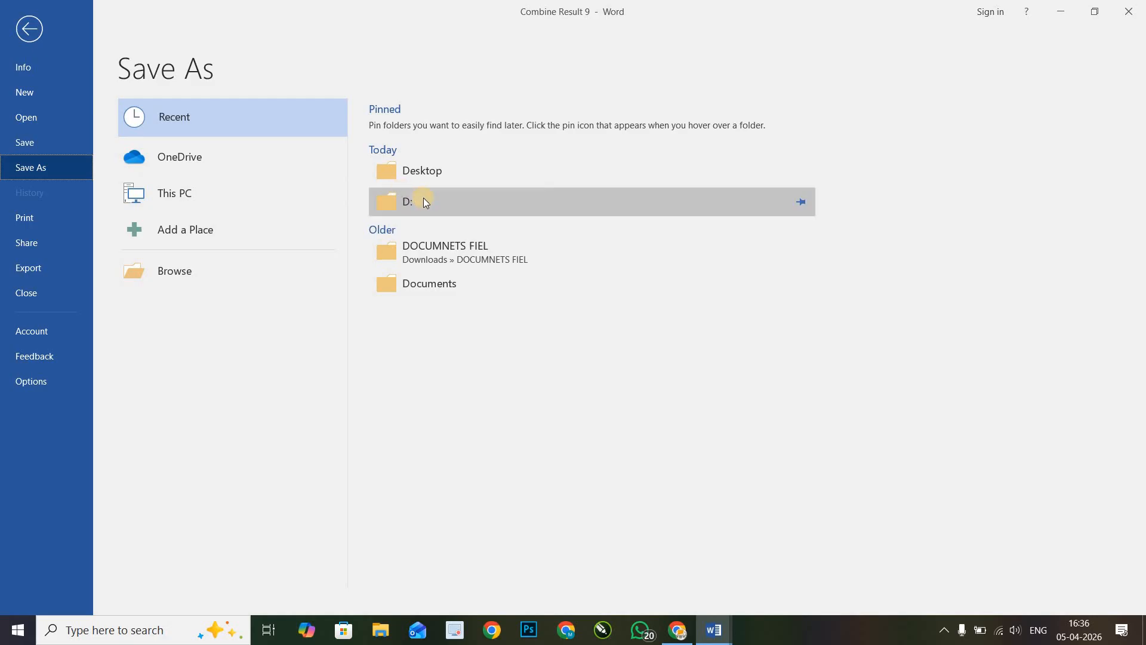
{"action": "left_click", "coordinate": [420, 173]}
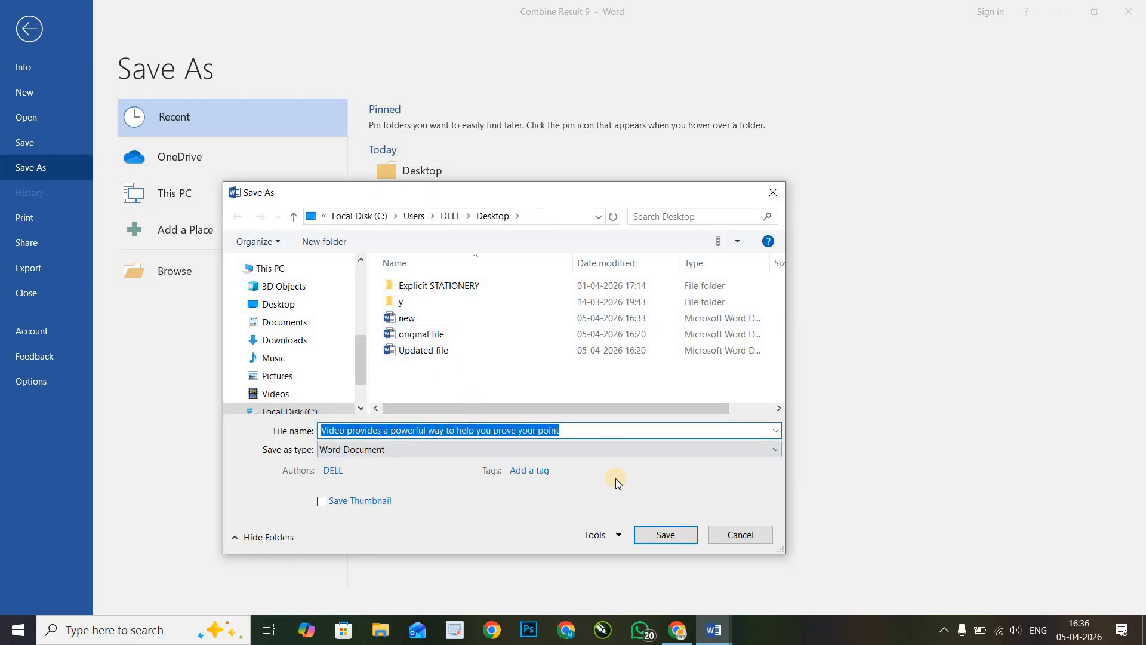
{"action": "type", "text": "new 2"}
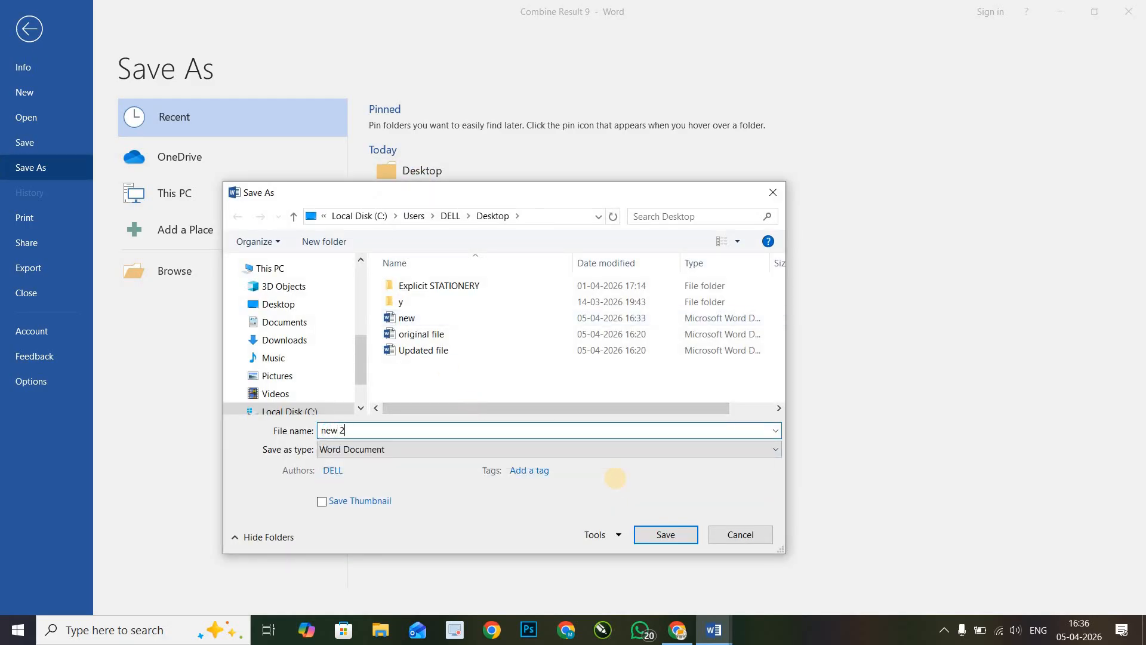
{"action": "key", "text": "Return"}
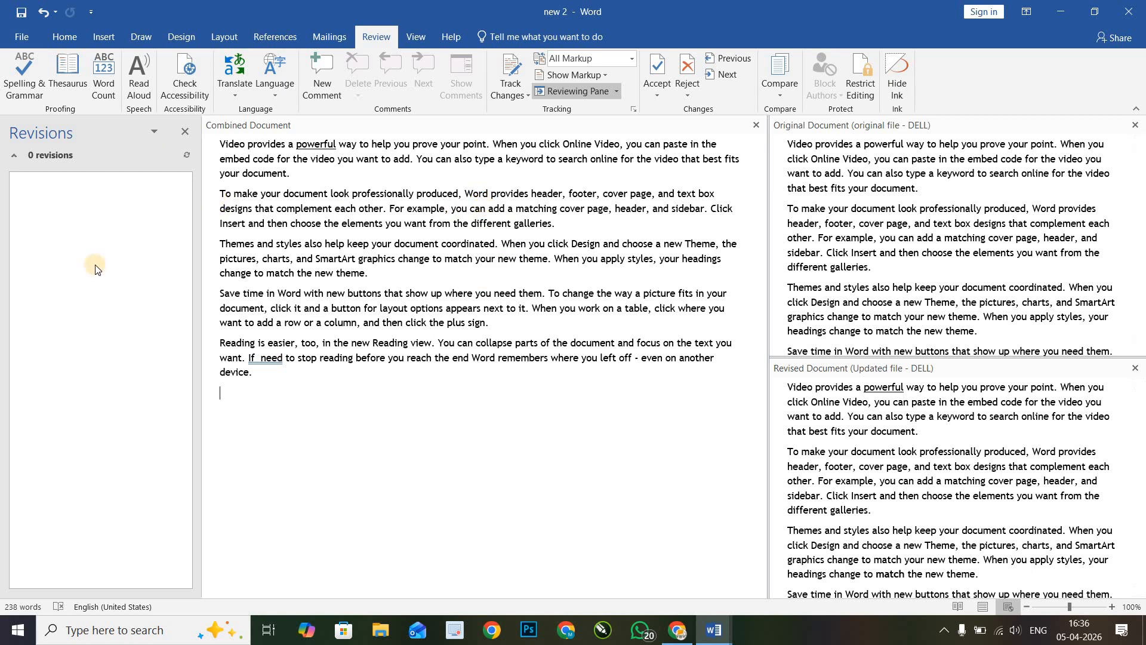
Close the combined document and reopen the saved file "new 2".
{"action": "key", "text": "ctrl+w"}
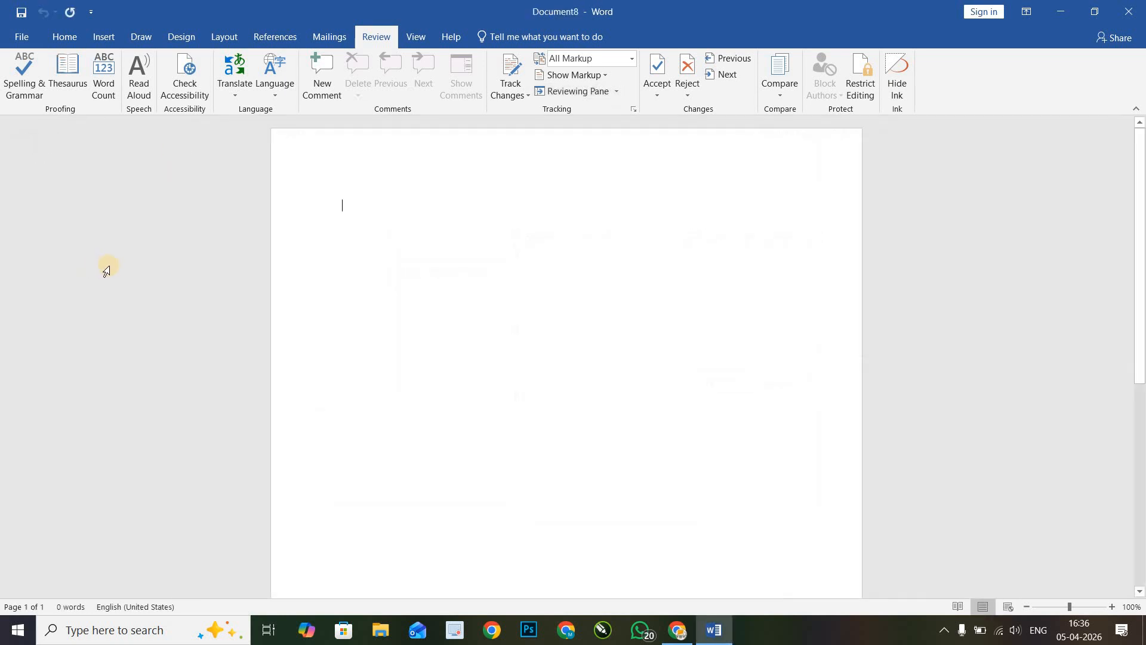
{"action": "left_click", "coordinate": [24, 38]}
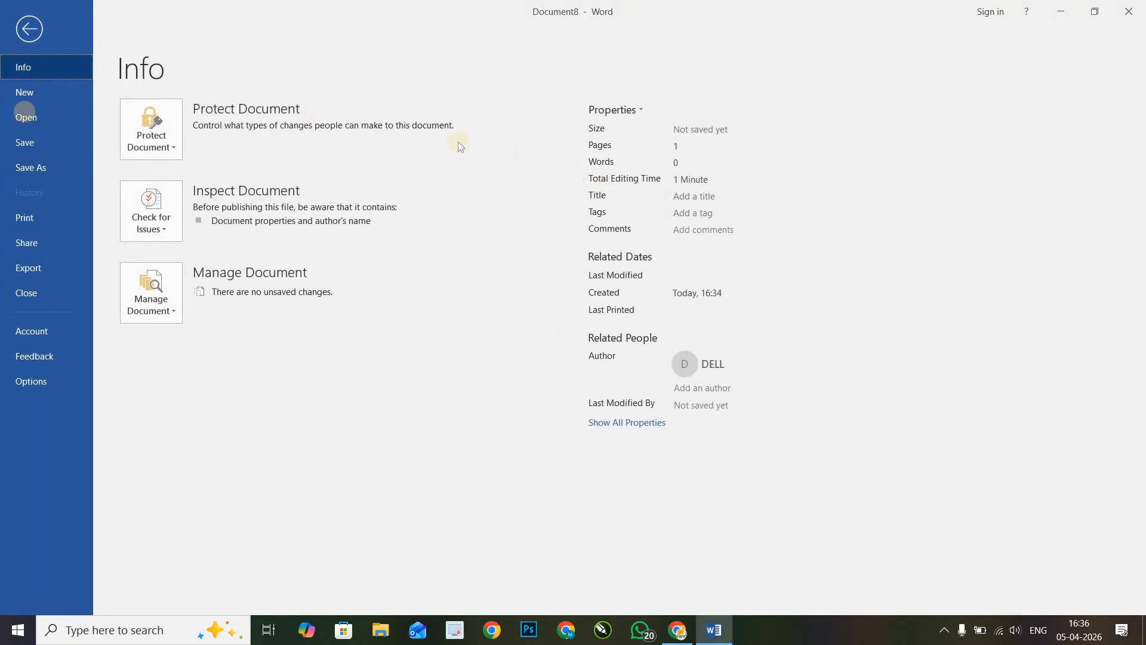
{"action": "left_click", "coordinate": [26, 117]}
{"action": "left_click", "coordinate": [404, 198]}
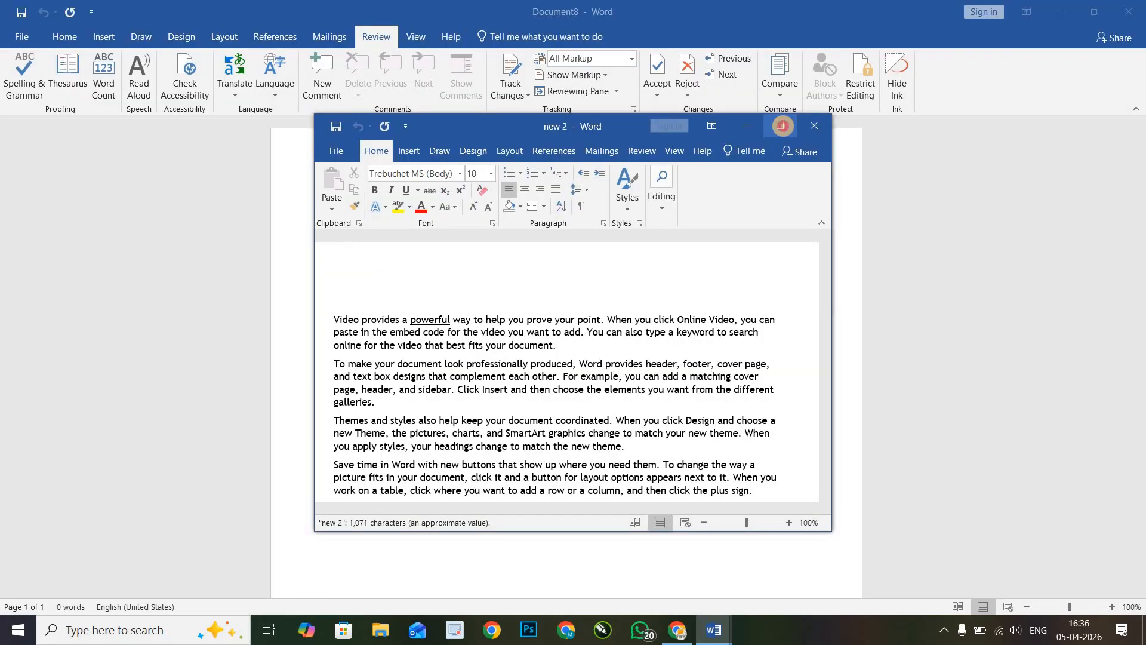